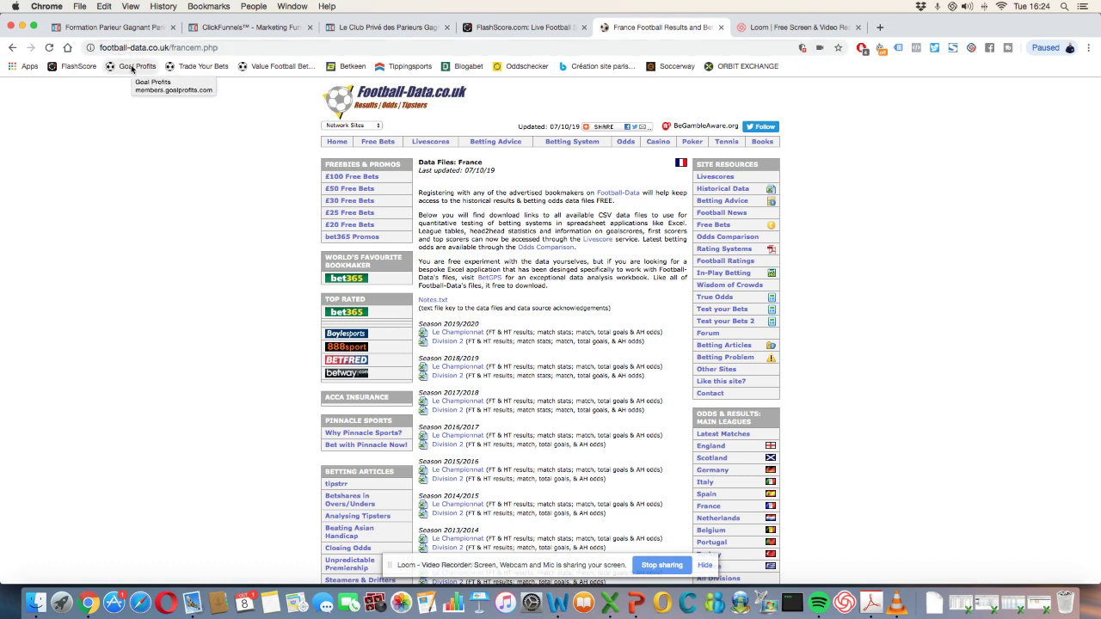
# Reload the France data files page on football-data.co.uk and look through the season-by-season Le Championnat and Division 2 files
pyautogui.scroll(-1, 431, 147)
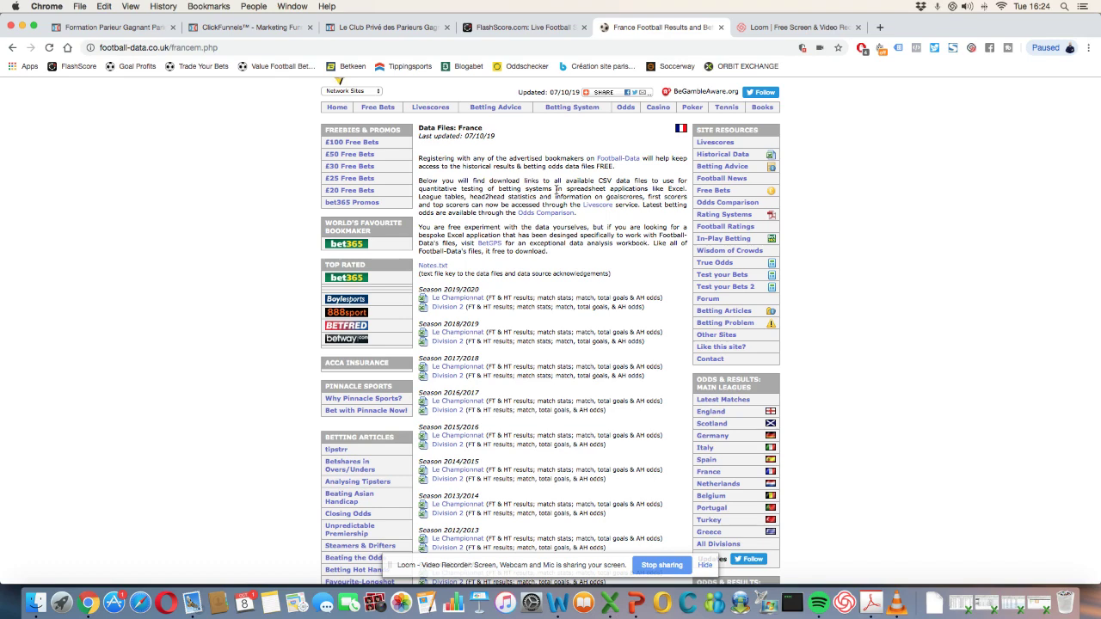
pyautogui.scroll(-1, 735, 292)
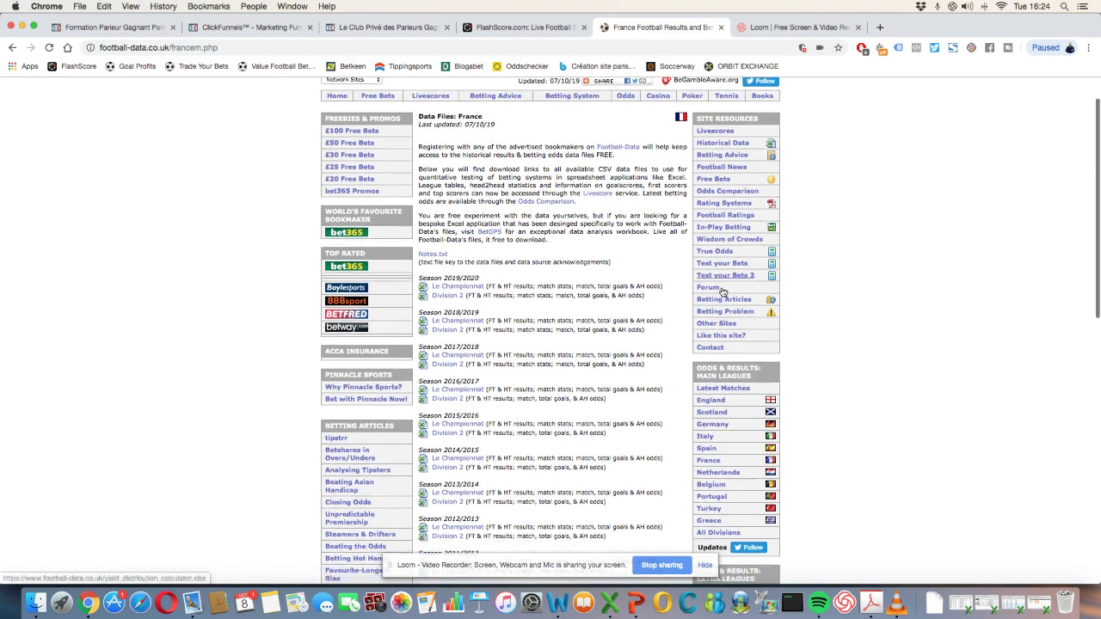
pyautogui.click(725, 447)
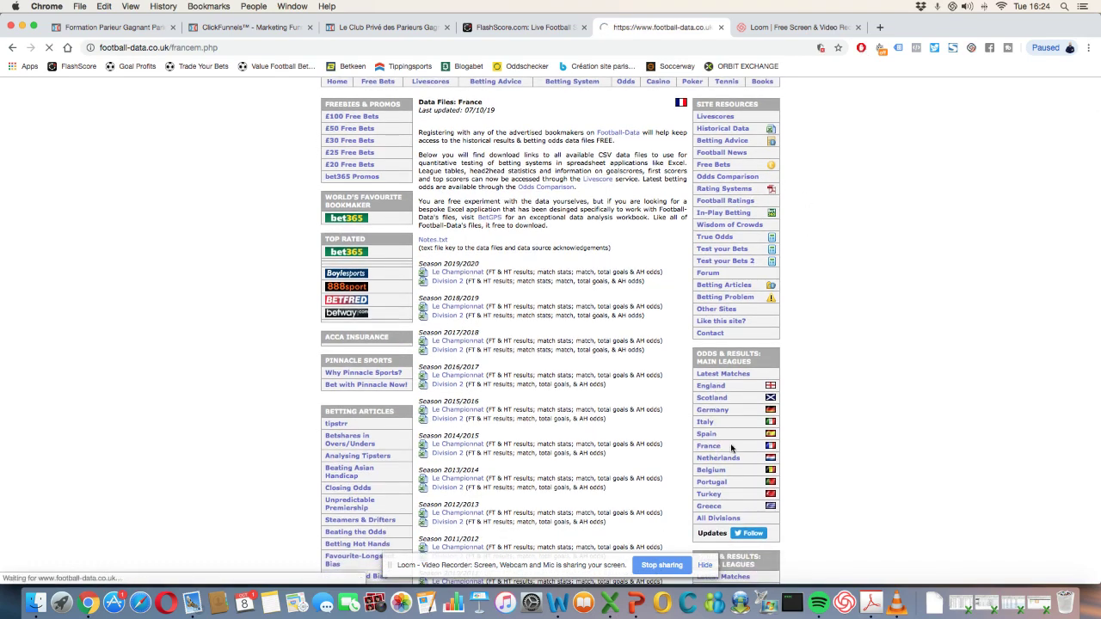
pyautogui.scroll(-2, 477, 332)
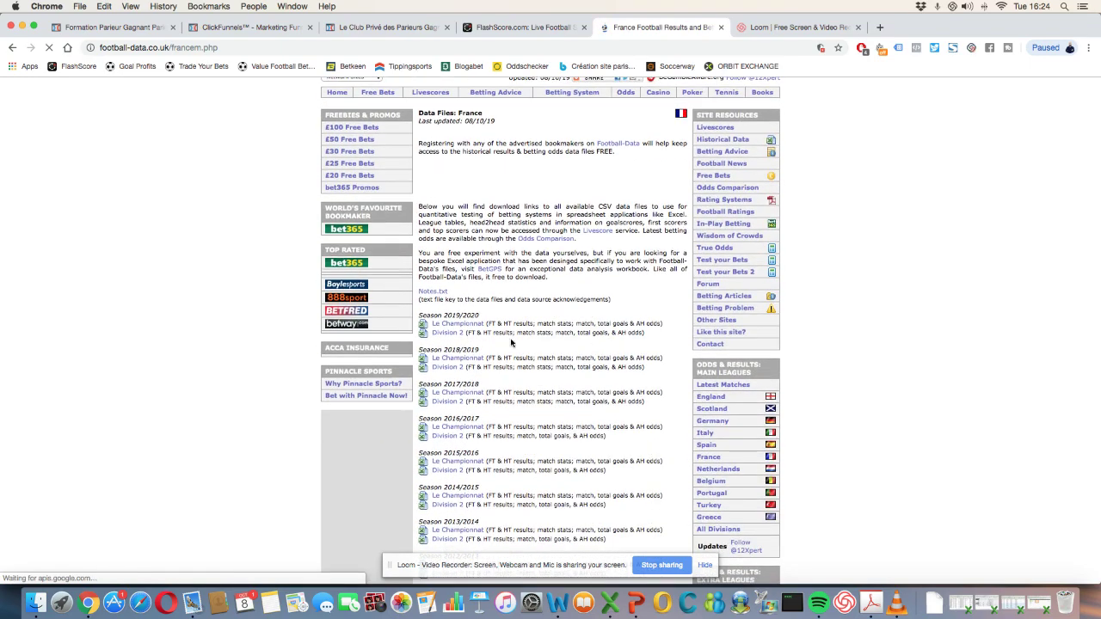
pyautogui.scroll(-1, 413, 310)
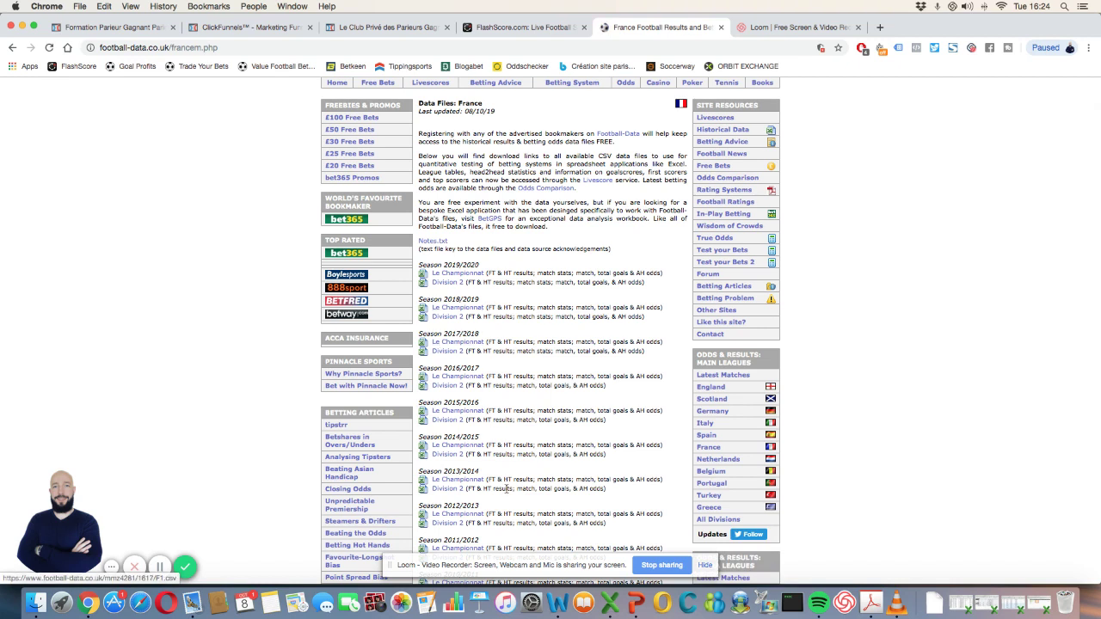
# Switch to the F1.csv workbook in Excel, show the Ligue 1 sheet and enlarge the window to fill the screen
pyautogui.click(608, 604)
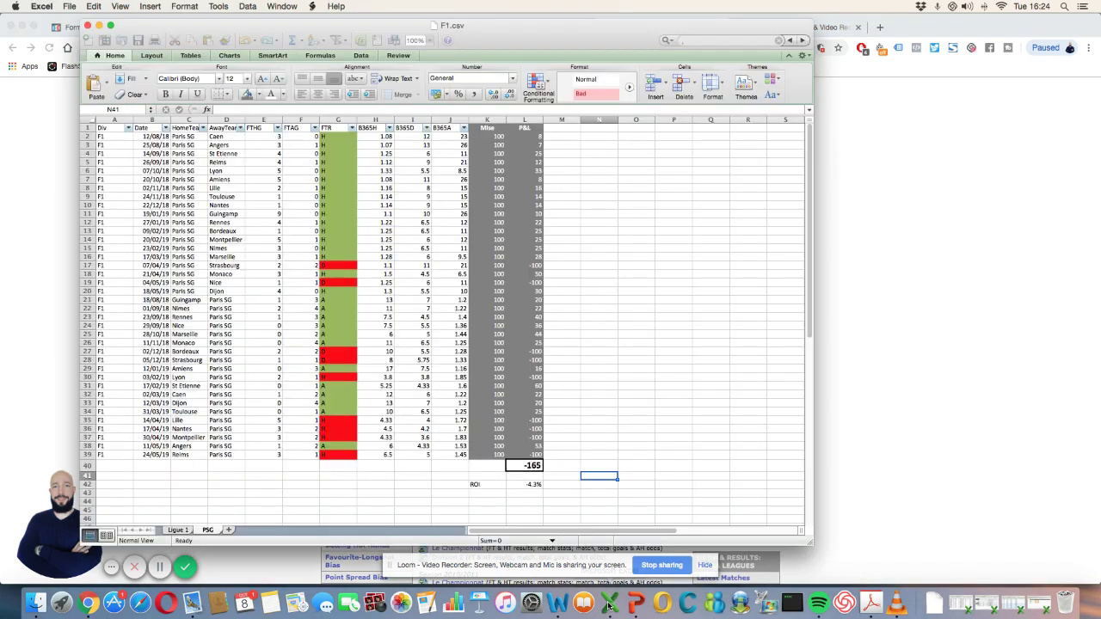
pyautogui.click(178, 530)
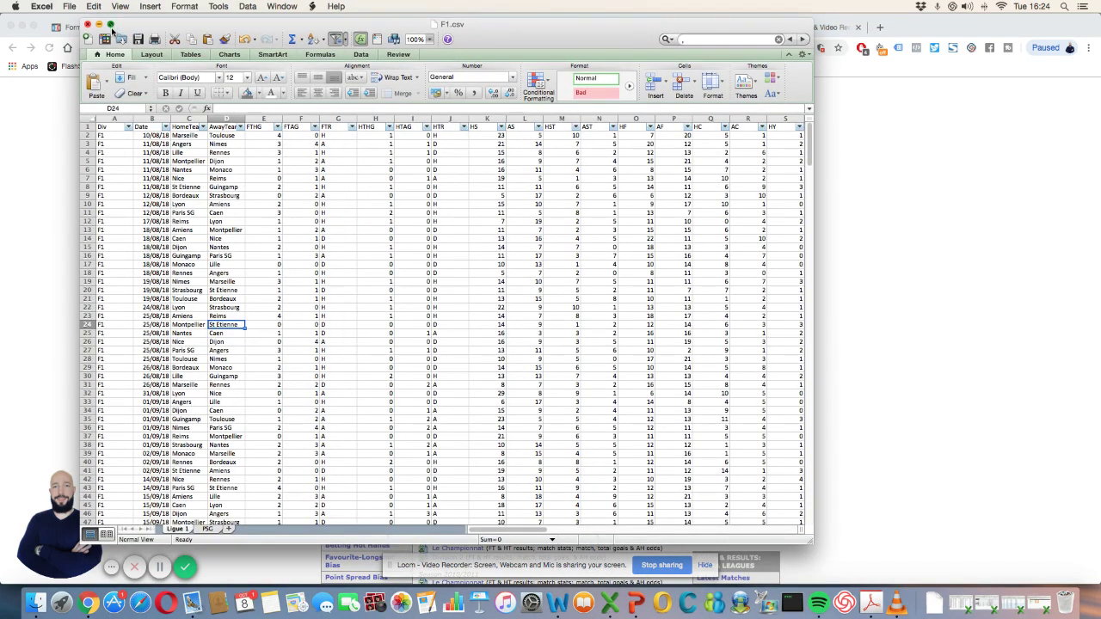
pyautogui.click(110, 25)
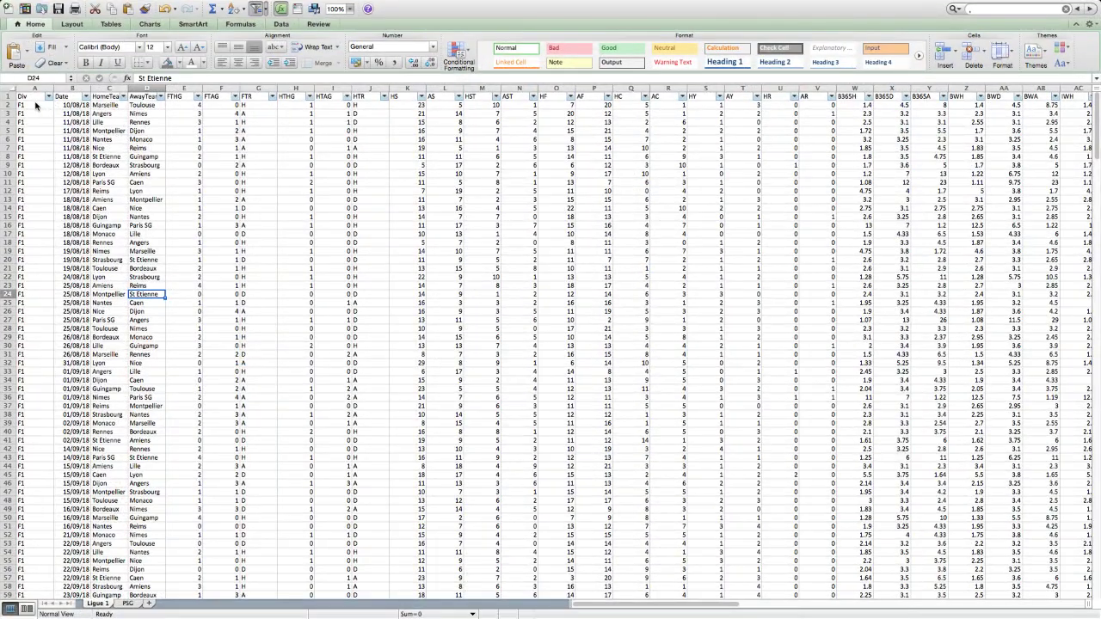
# Filter the HomeTeam column of the Ligue 1 sheet with the search text "pari" to keep only Paris SG home matches
pyautogui.click(33, 95)
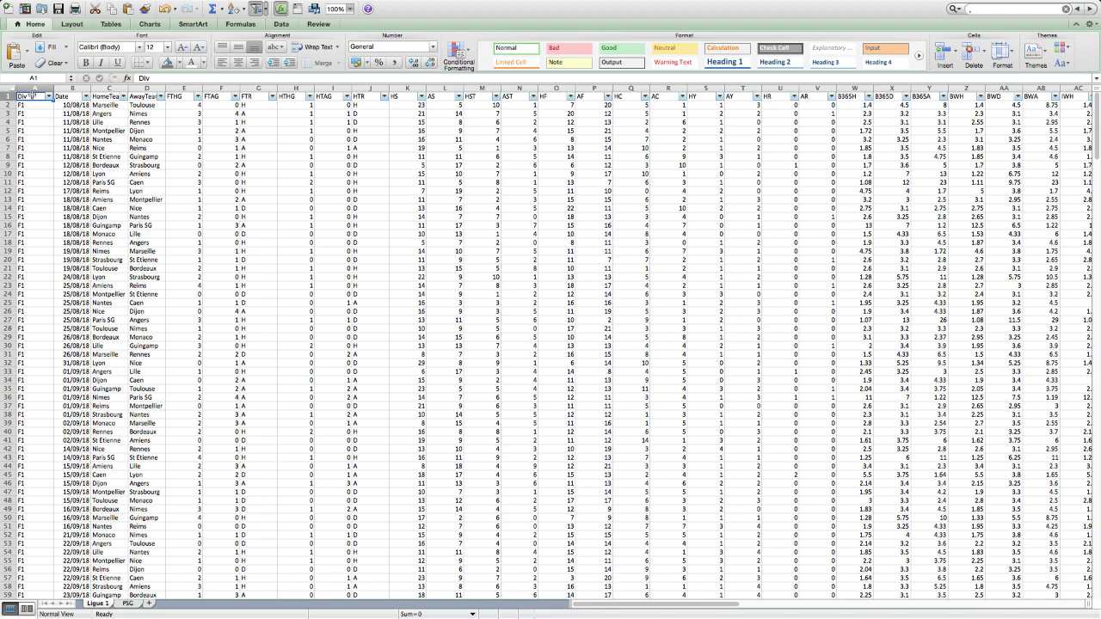
pyautogui.click(103, 98)
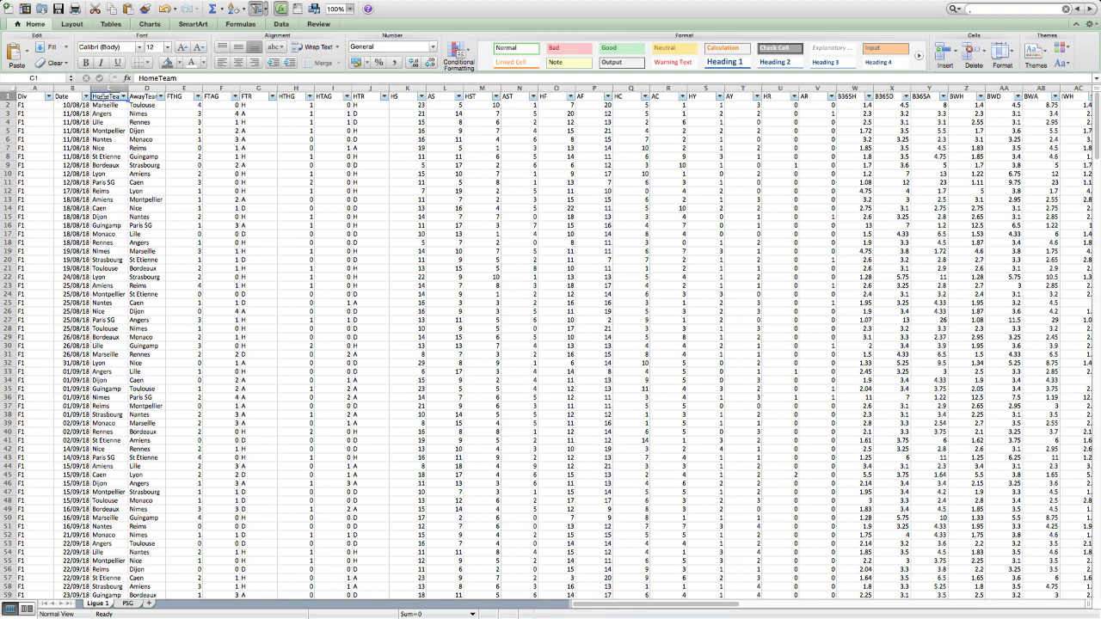
pyautogui.click(136, 98)
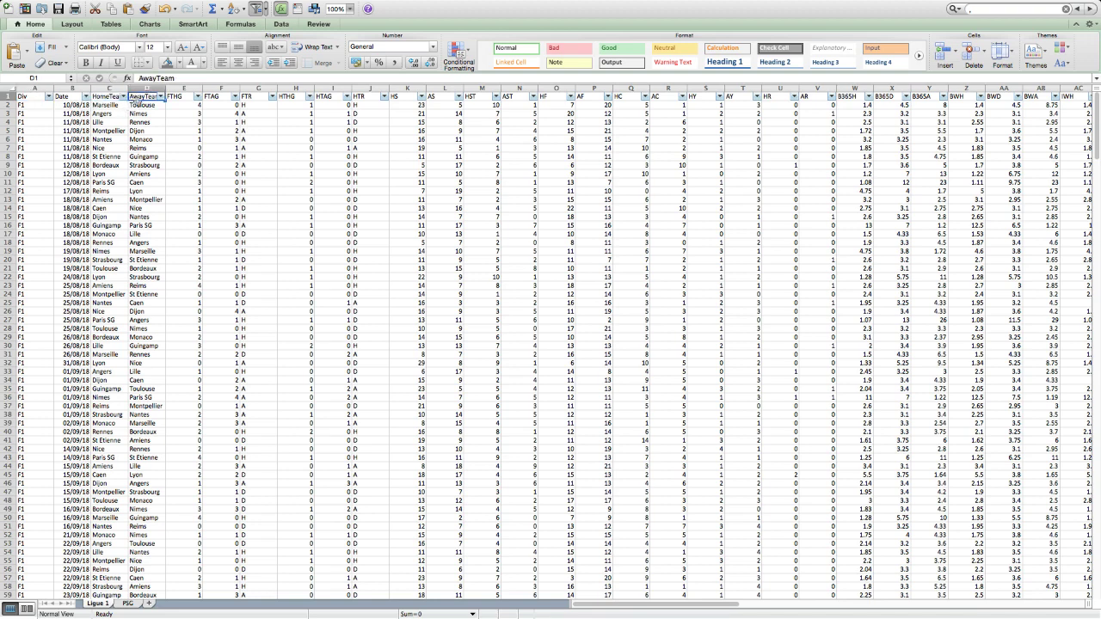
pyautogui.click(123, 97)
pyautogui.write('Guin')
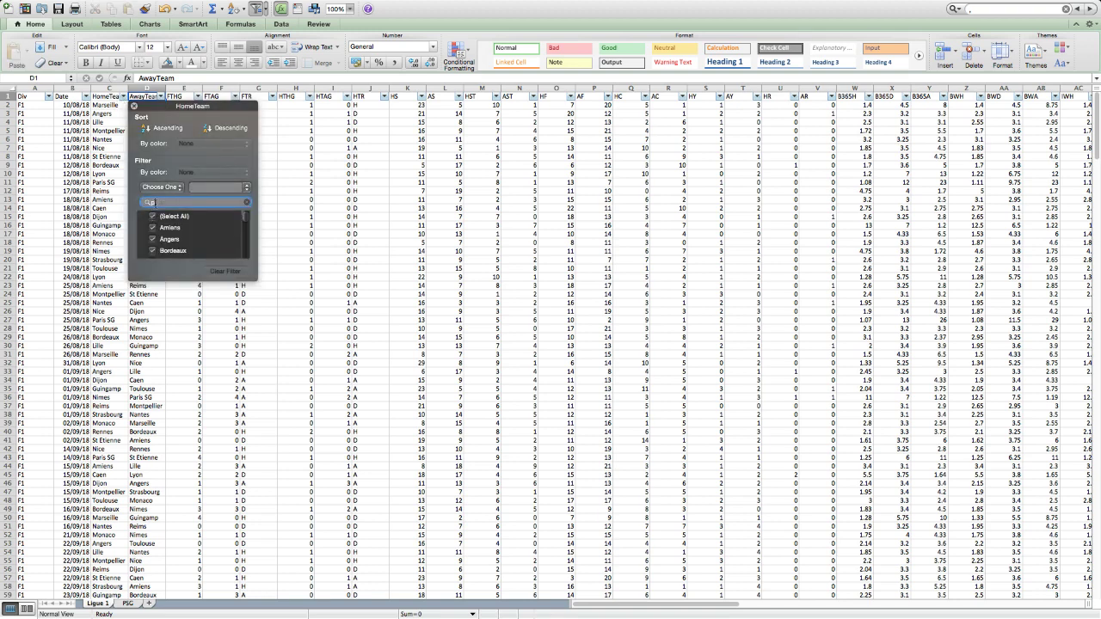
pyautogui.press('BackSpace')
pyautogui.press('BackSpace')
pyautogui.press('BackSpace')
pyautogui.press('BackSpace')
pyautogui.write('pari')
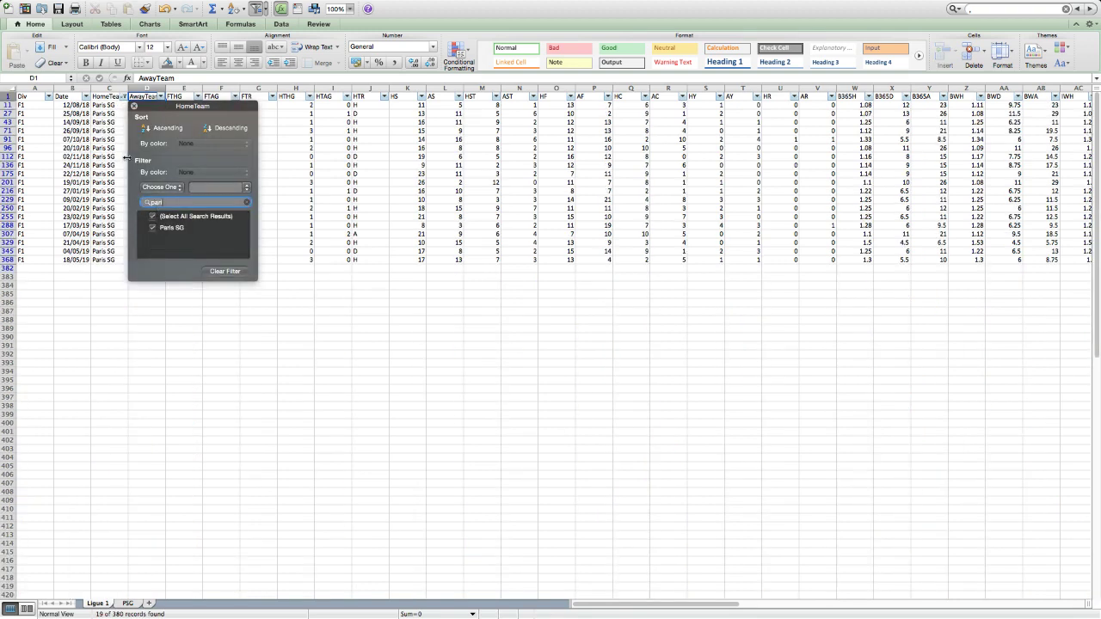
pyautogui.click(103, 122)
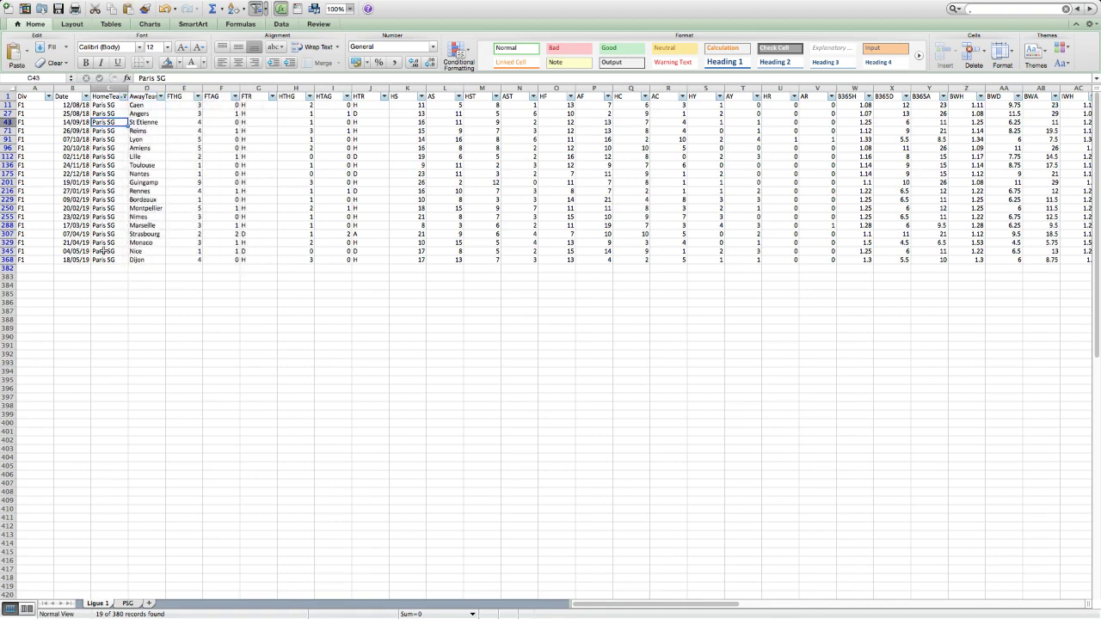
# Examine the full-time home goals and the full-time result (FTR) values of the filtered Paris SG home matches
pyautogui.click(187, 105)
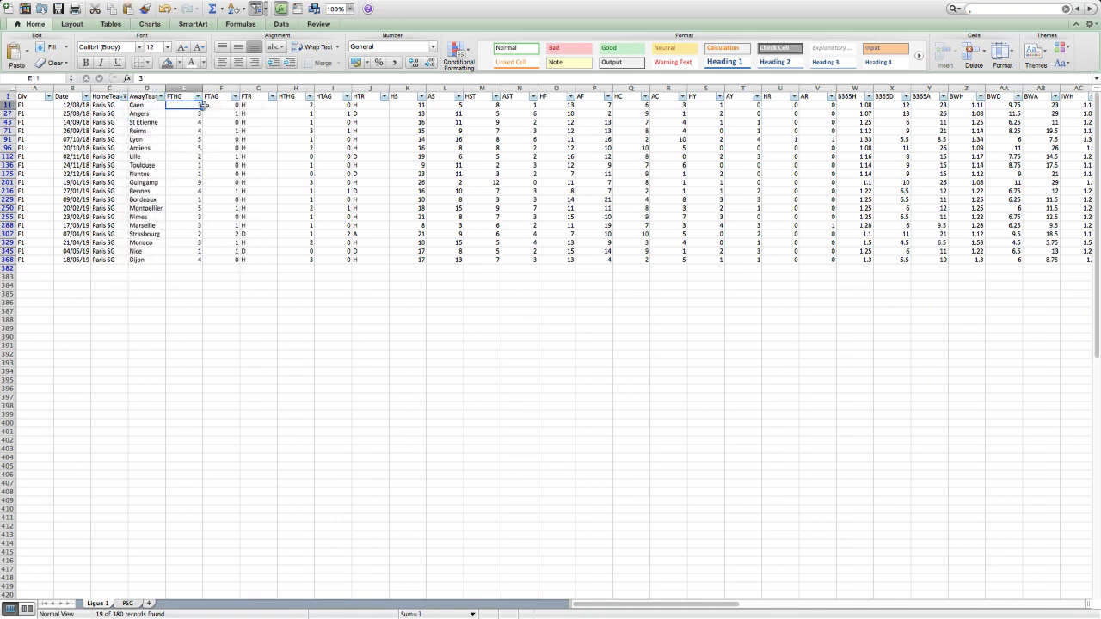
pyautogui.moveTo(255, 105); pyautogui.dragTo(258, 256)
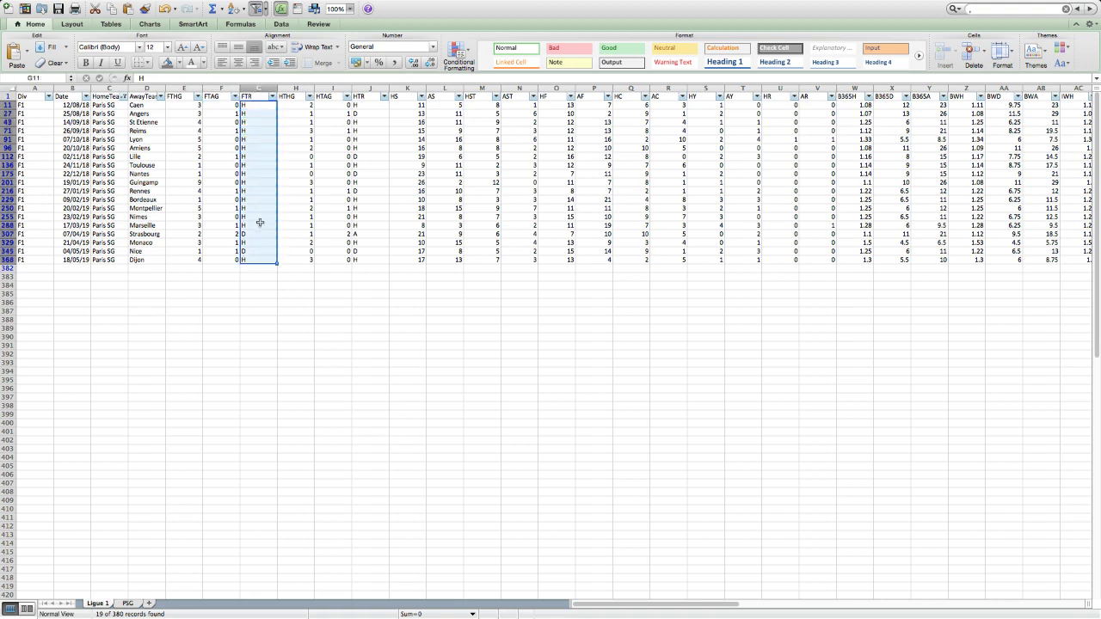
pyautogui.click(256, 104)
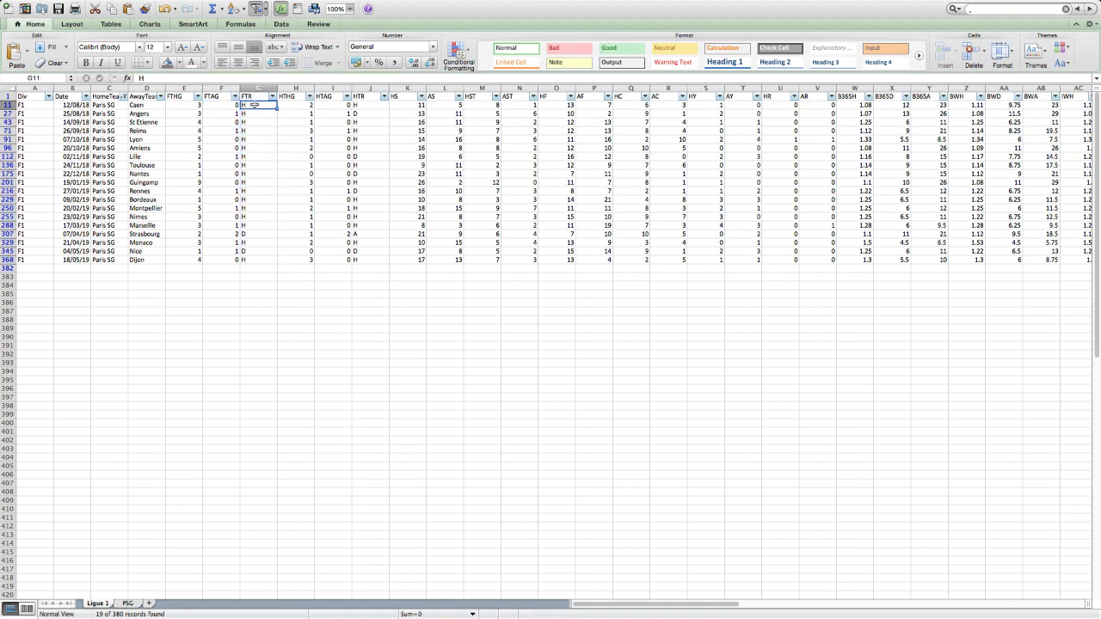
pyautogui.click(255, 234)
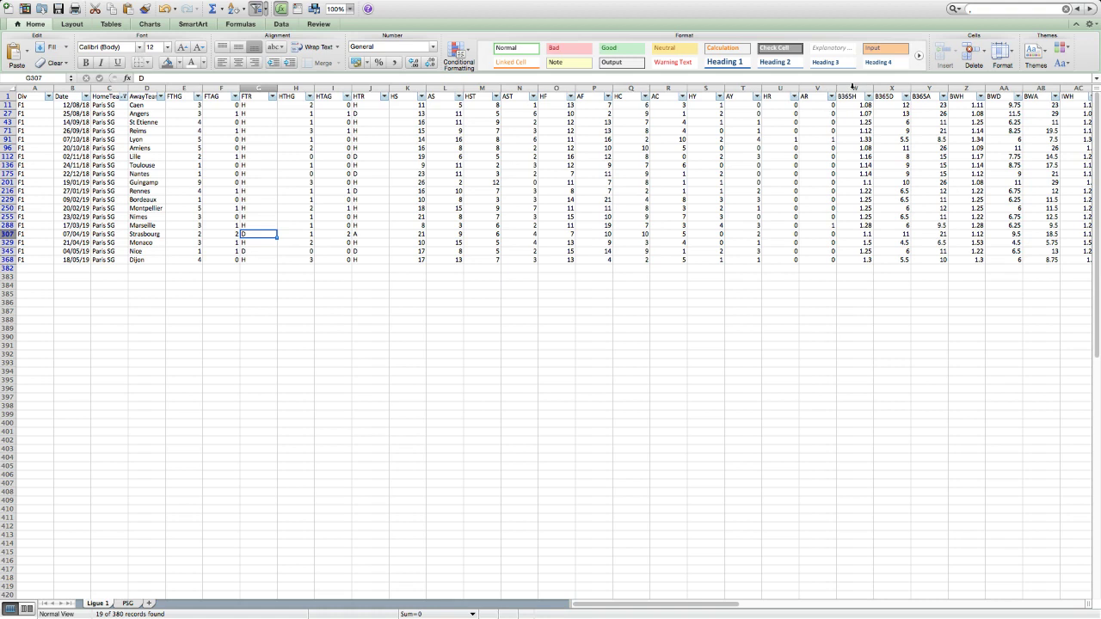
# Examine the Bet365 home, draw and away odds in the B365H, B365D and B365A columns
pyautogui.moveTo(853, 86); pyautogui.dragTo(930, 88)
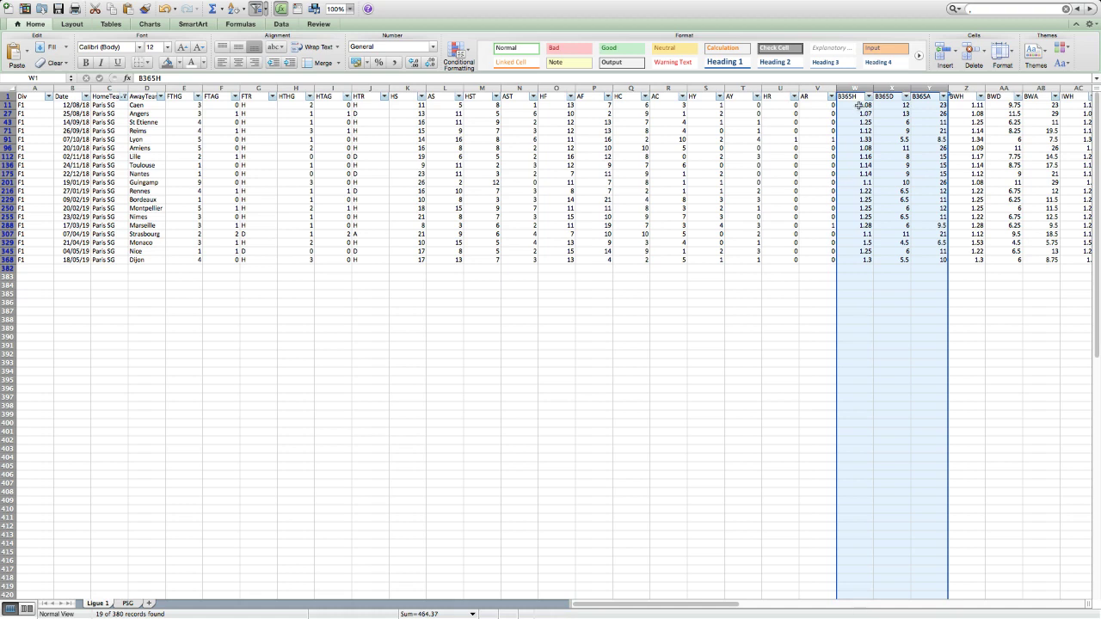
pyautogui.click(859, 105)
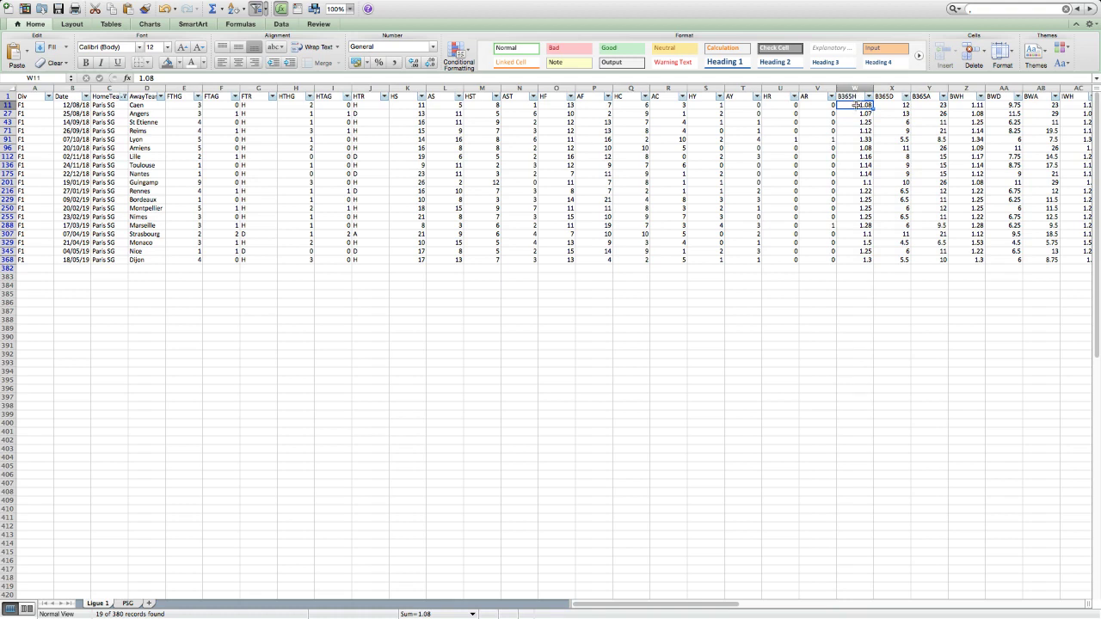
pyautogui.click(855, 88)
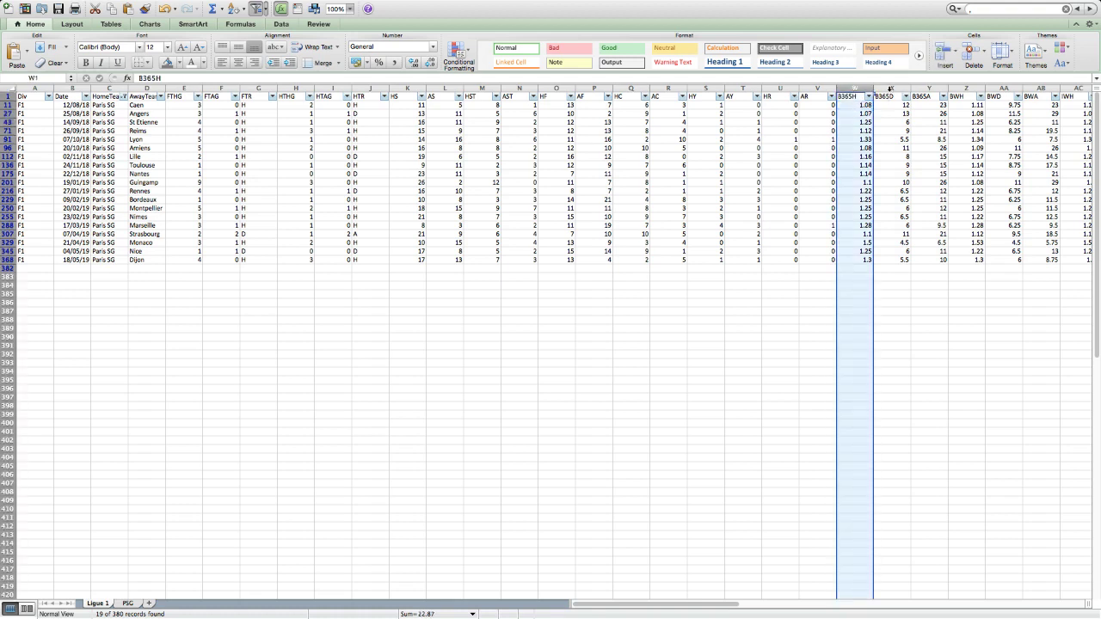
pyautogui.click(891, 88)
pyautogui.click(921, 88)
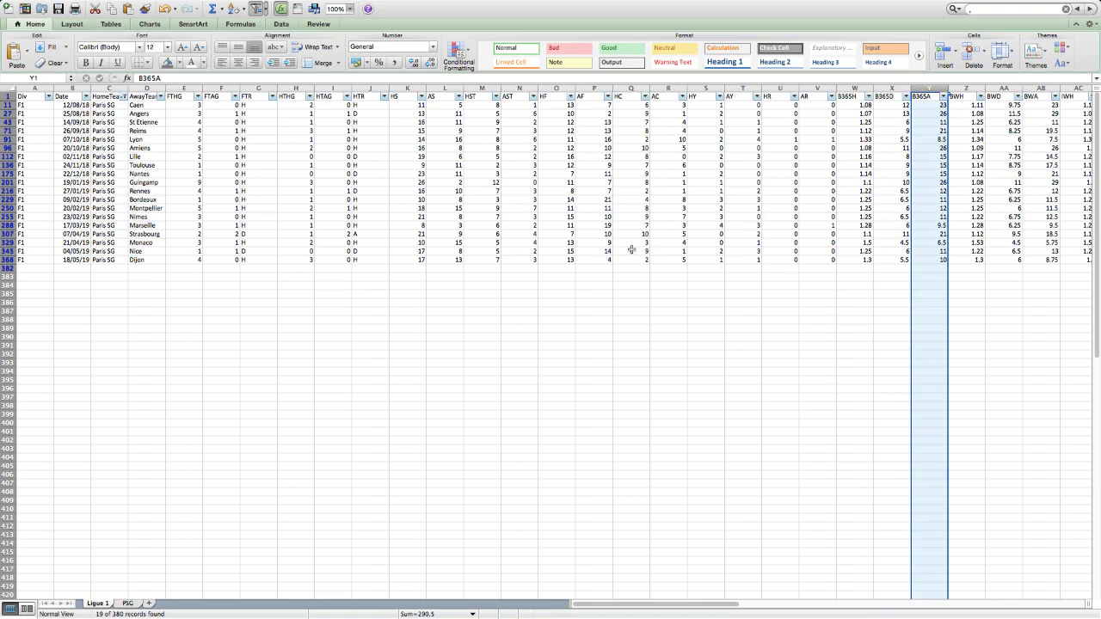
# Open the PSG sheet and review the Paris SG entries in the HomeTeam and AwayTeam columns
pyautogui.click(127, 604)
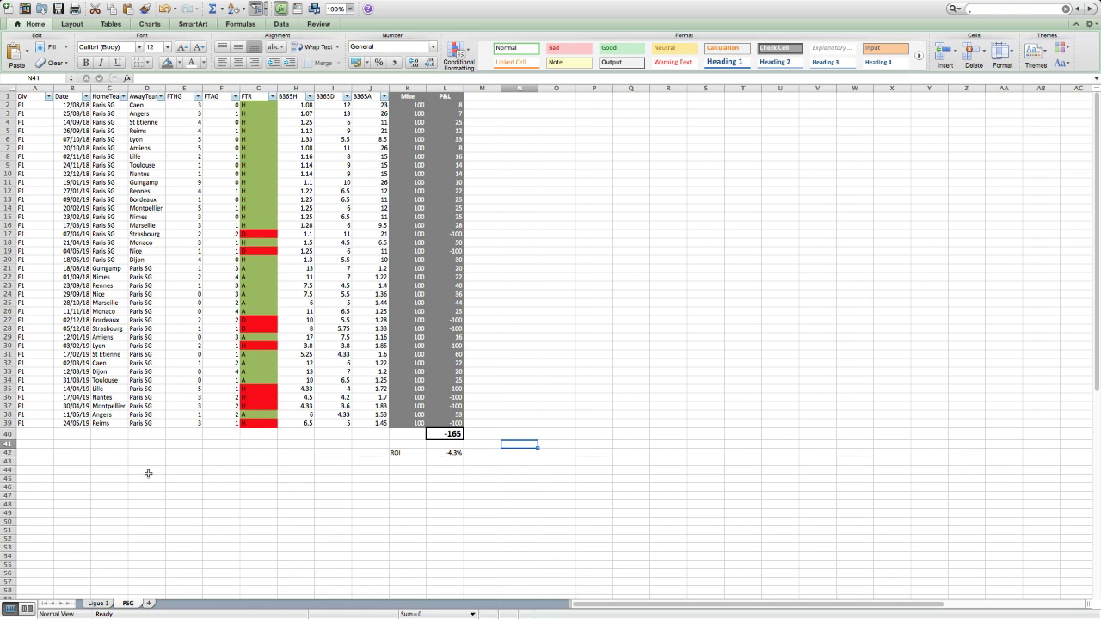
pyautogui.click(112, 104)
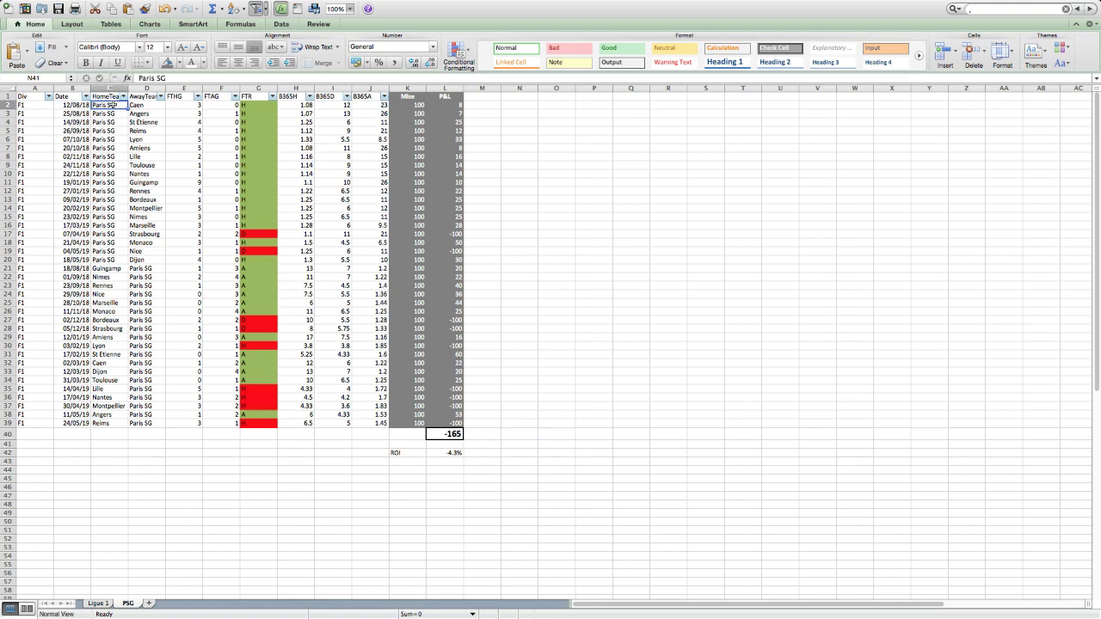
pyautogui.moveTo(112, 104); pyautogui.dragTo(148, 423)
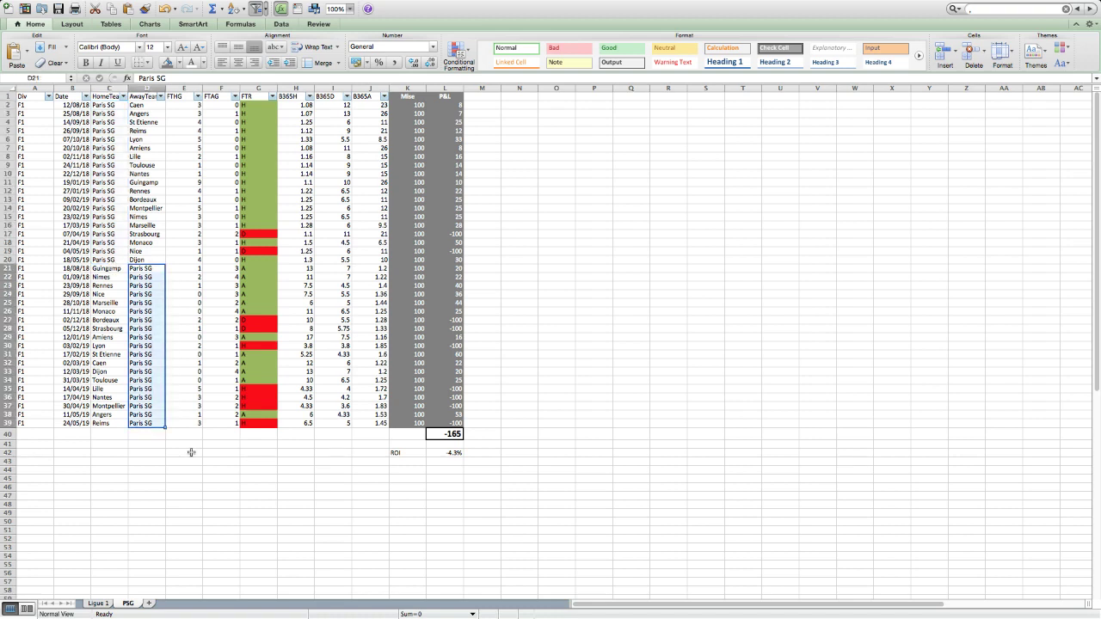
# Review the colour-coded FTR column on the PSG sheet, checking green wins and the red draws in rows 17, 19, 27 and 28
pyautogui.click(262, 107)
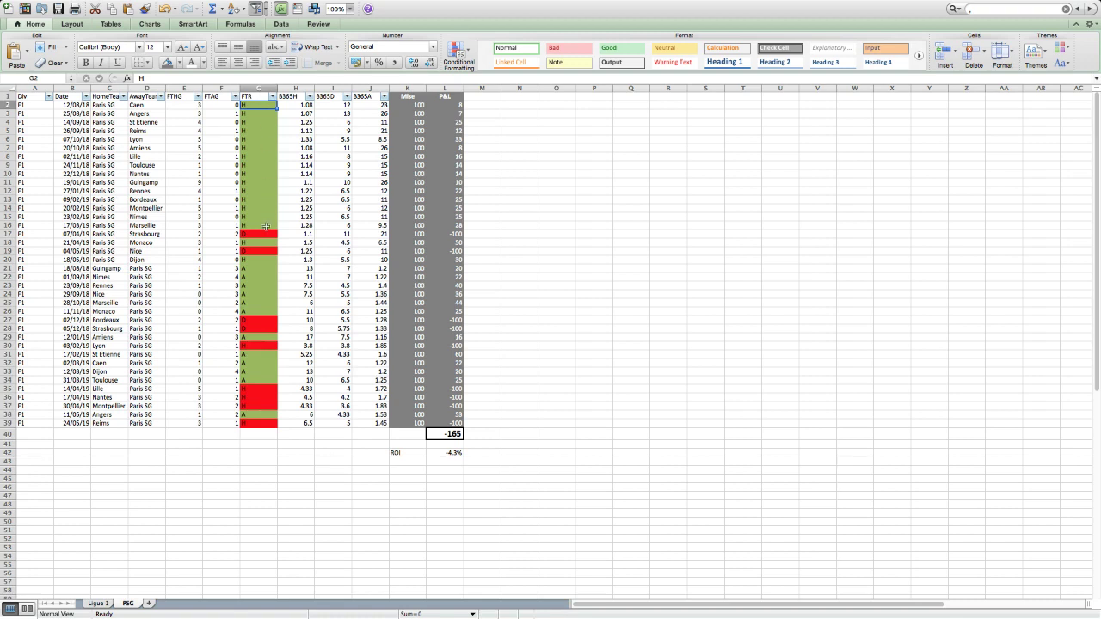
pyautogui.moveTo(267, 227); pyautogui.dragTo(259, 103)
pyautogui.click(258, 103)
pyautogui.click(258, 235)
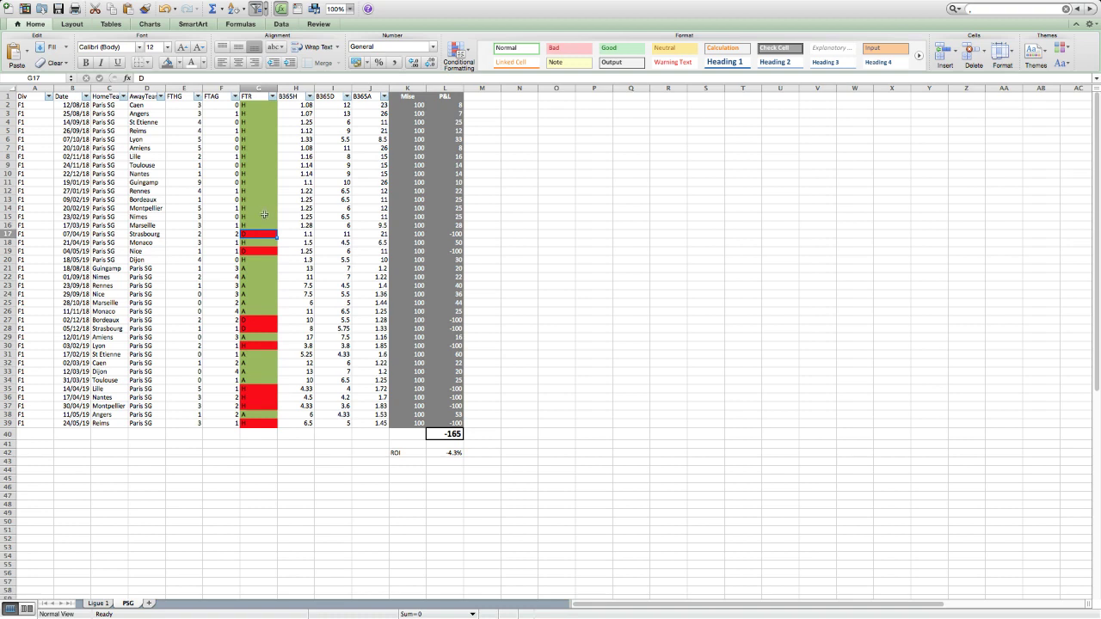
pyautogui.click(258, 251)
pyautogui.click(256, 322)
pyautogui.click(257, 329)
# Inspect the stakes in the Mise column and the first match's P&L formula with the result and home odds it uses
pyautogui.moveTo(411, 104); pyautogui.dragTo(416, 423)
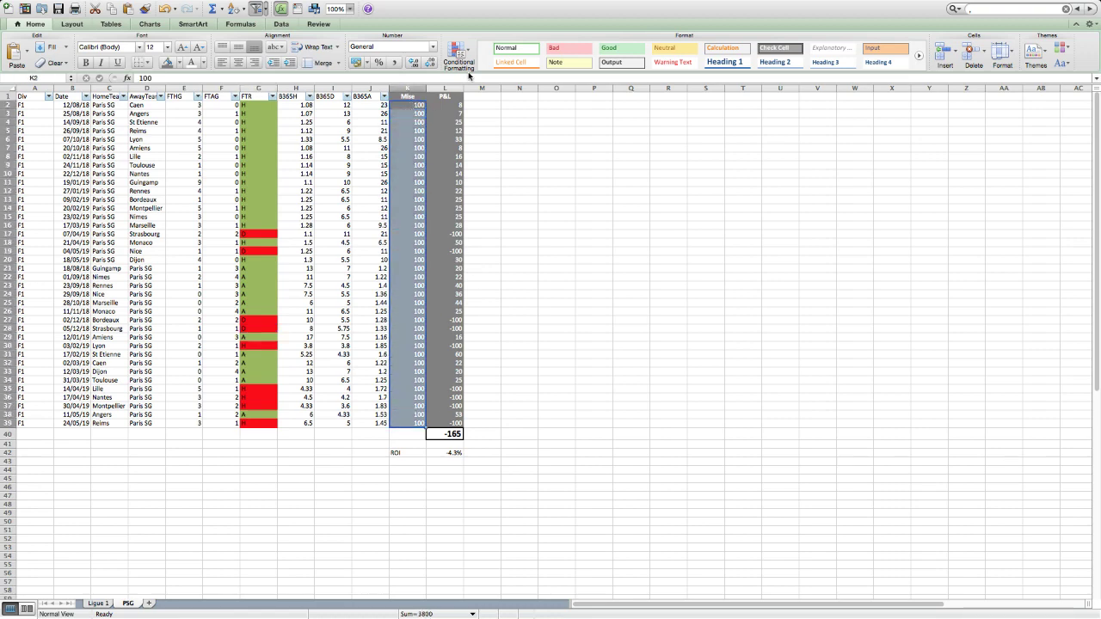
pyautogui.click(456, 105)
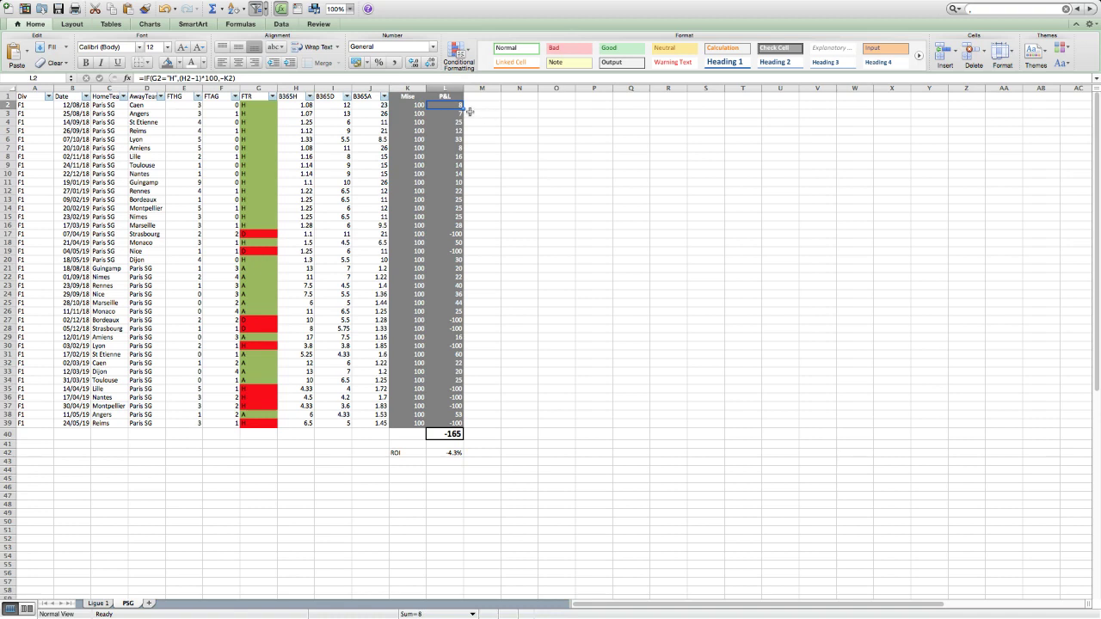
pyautogui.click(264, 106)
pyautogui.click(296, 105)
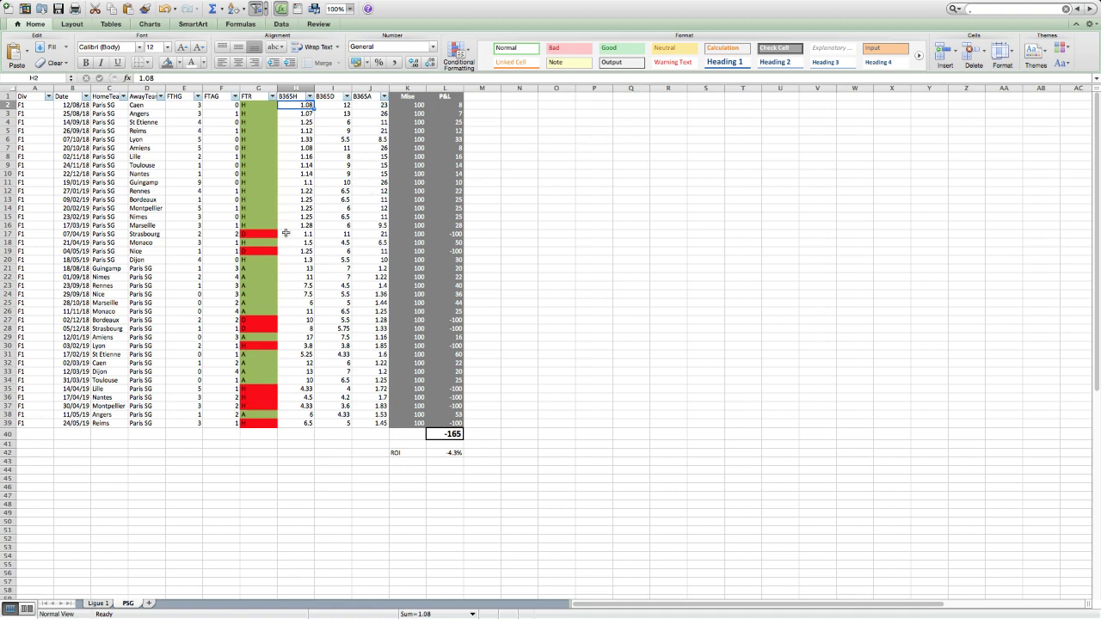
# Compare the red FTR results with the losing bets in the P&L column, from row 17 down to row 37
pyautogui.click(461, 234)
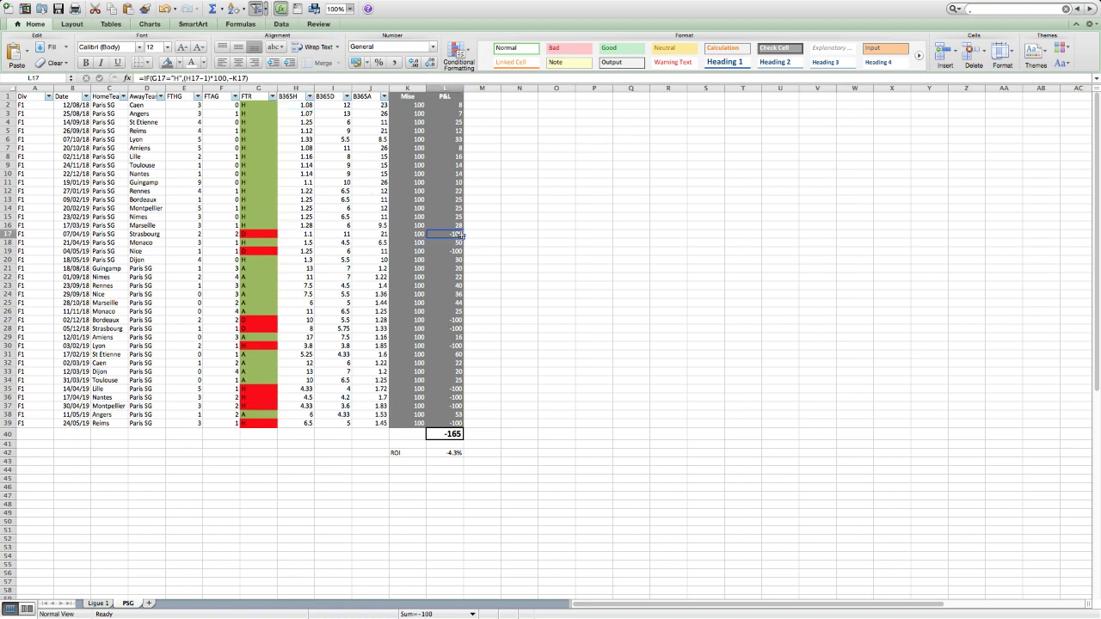
pyautogui.click(259, 235)
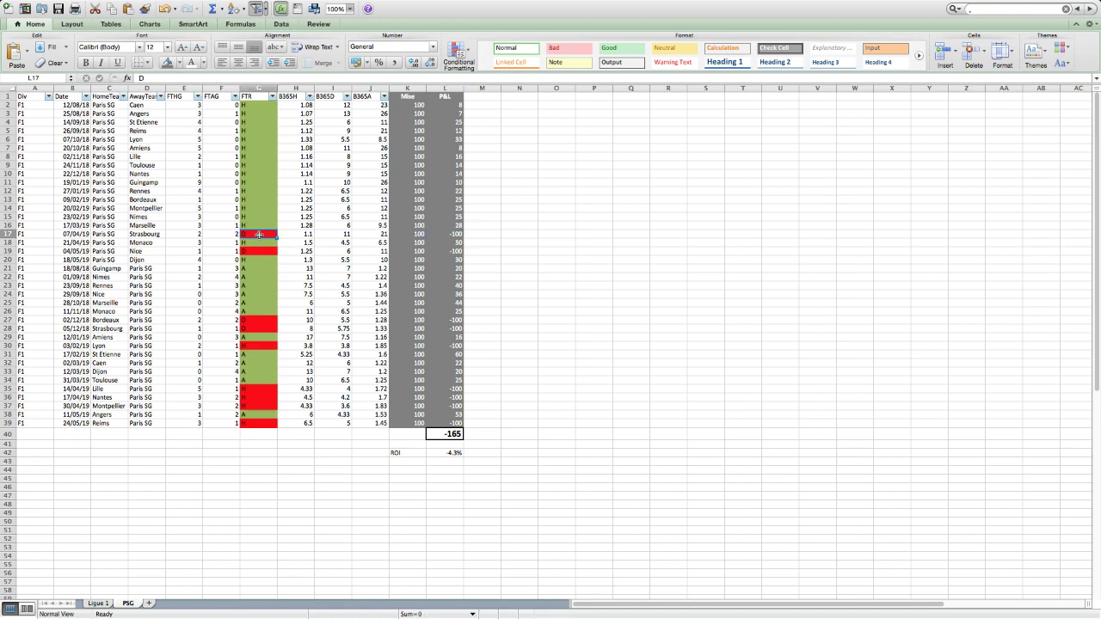
pyautogui.click(258, 251)
pyautogui.click(269, 320)
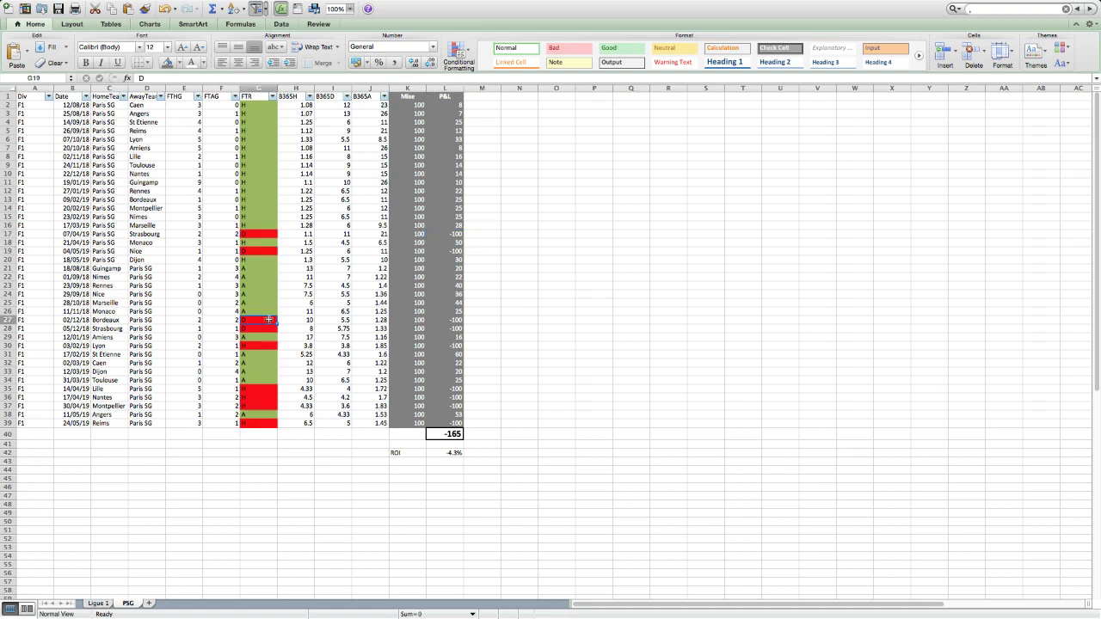
pyautogui.click(454, 329)
pyautogui.click(452, 321)
pyautogui.click(271, 347)
pyautogui.moveTo(454, 405); pyautogui.dragTo(453, 389)
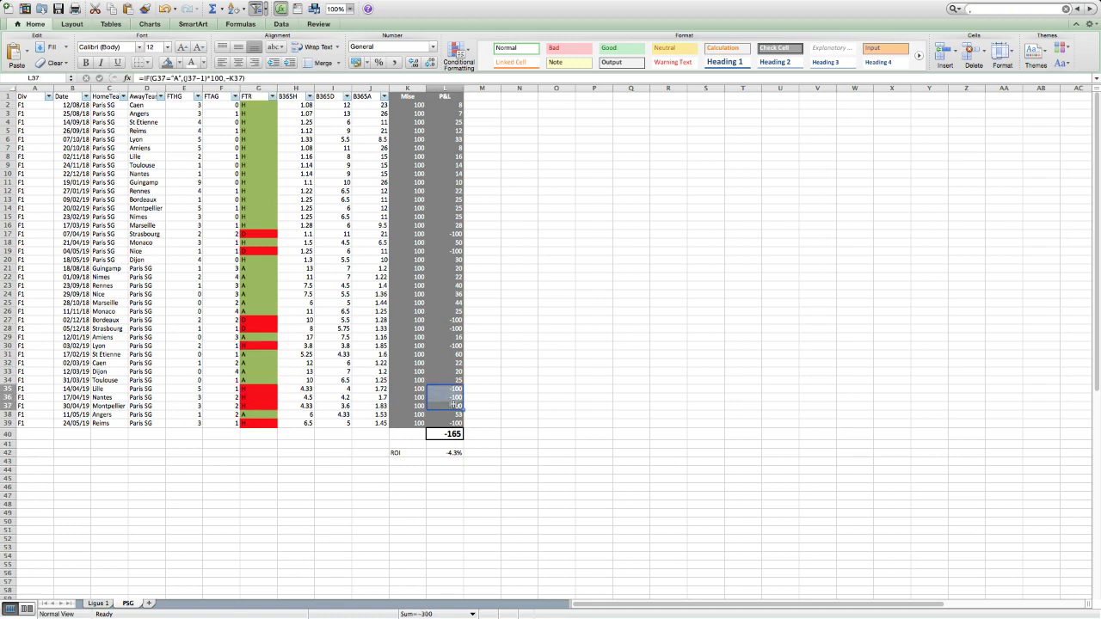
pyautogui.click(454, 345)
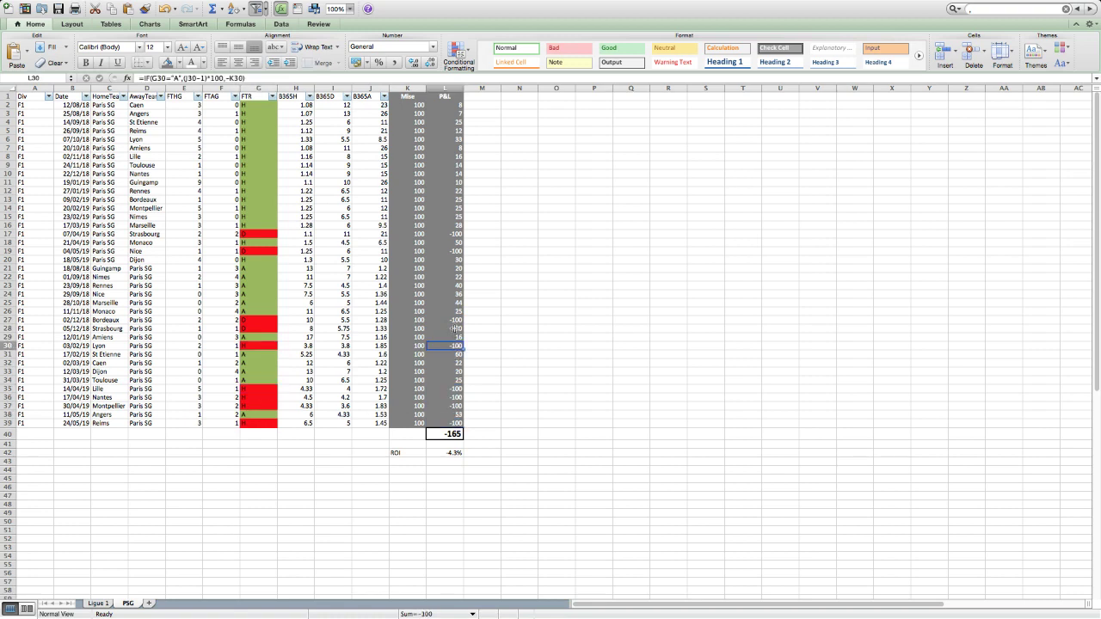
# Compare the losing away bet at Strasbourg in row 28 with the first winning bets in rows 2 to 4 of the P&L column
pyautogui.click(454, 329)
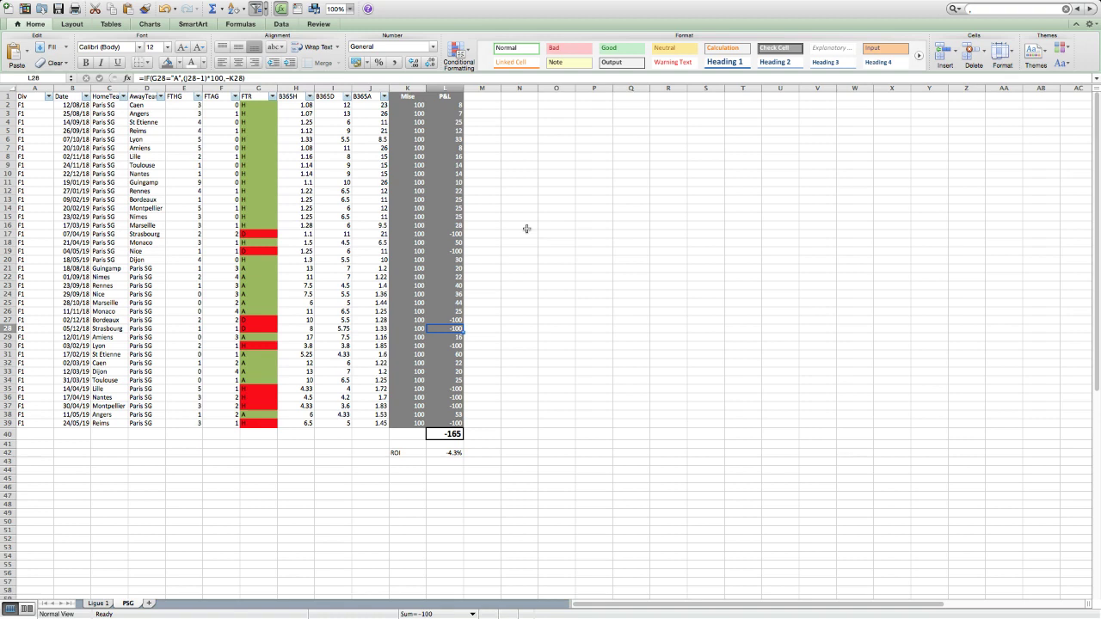
pyautogui.moveTo(455, 104); pyautogui.dragTo(456, 110)
pyautogui.click(455, 122)
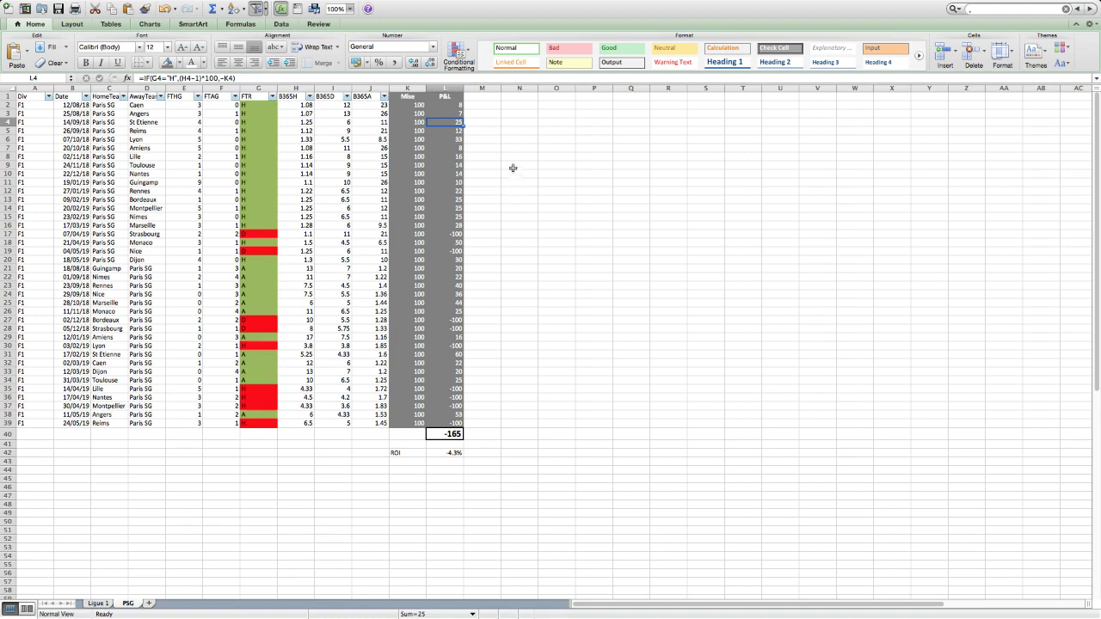
# Review the P&L values in L2:L39, then inspect the total's formula in L40 and the ROI formula in L42
pyautogui.moveTo(448, 105); pyautogui.dragTo(453, 423)
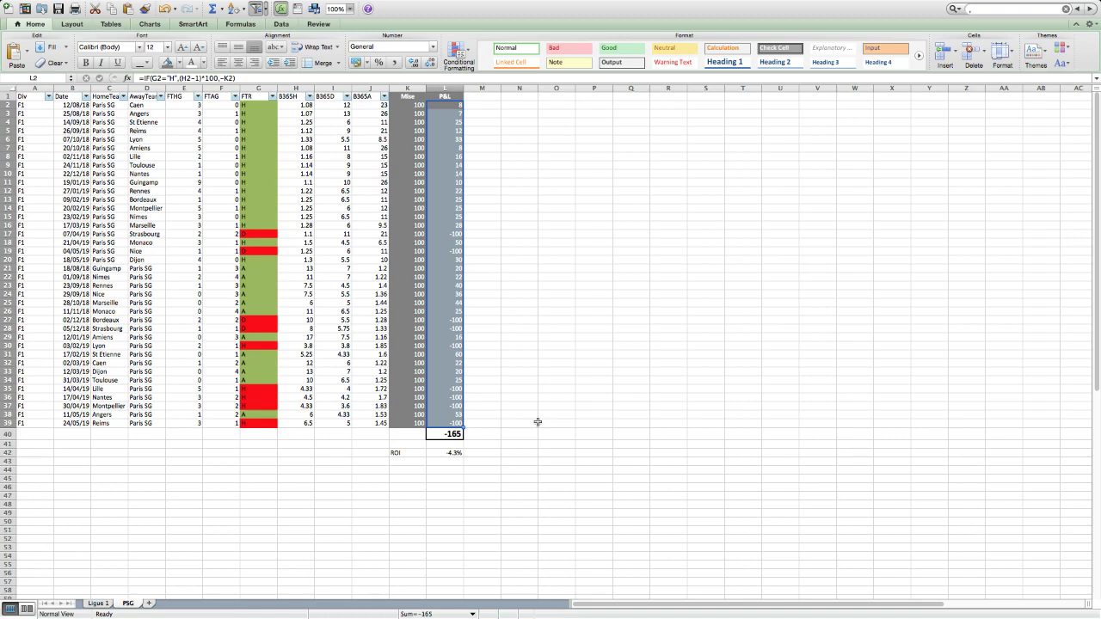
pyautogui.click(453, 433)
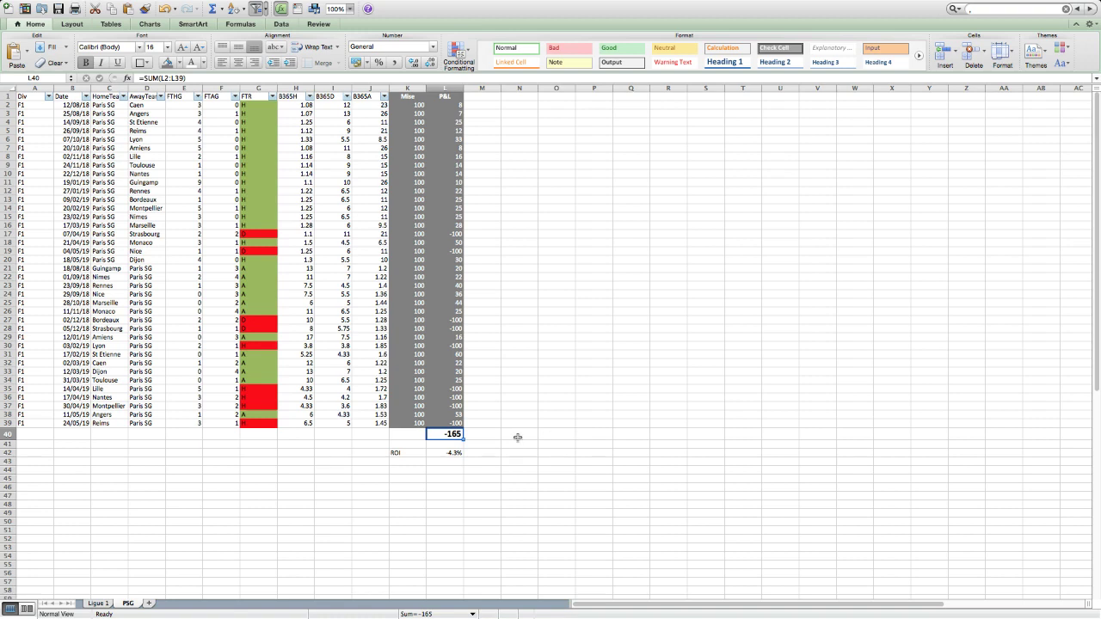
pyautogui.click(445, 452)
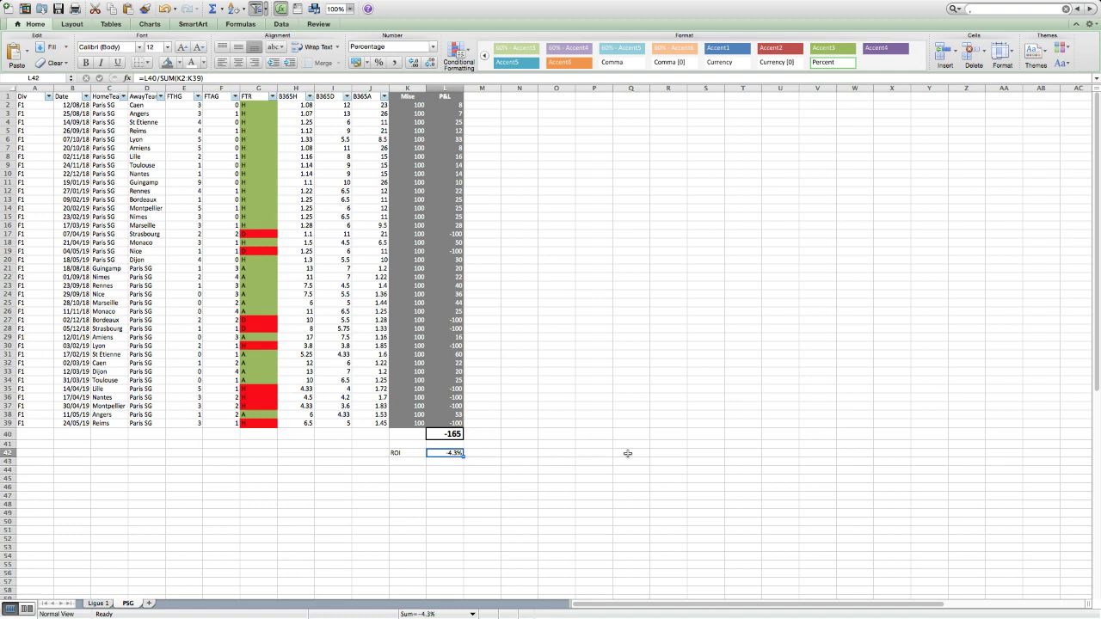
# Review the FTR column again, comparing the green wins in rows 7 to 16 with the red results in rows 19, 27 and 35 to 37
pyautogui.moveTo(267, 225); pyautogui.dragTo(259, 186)
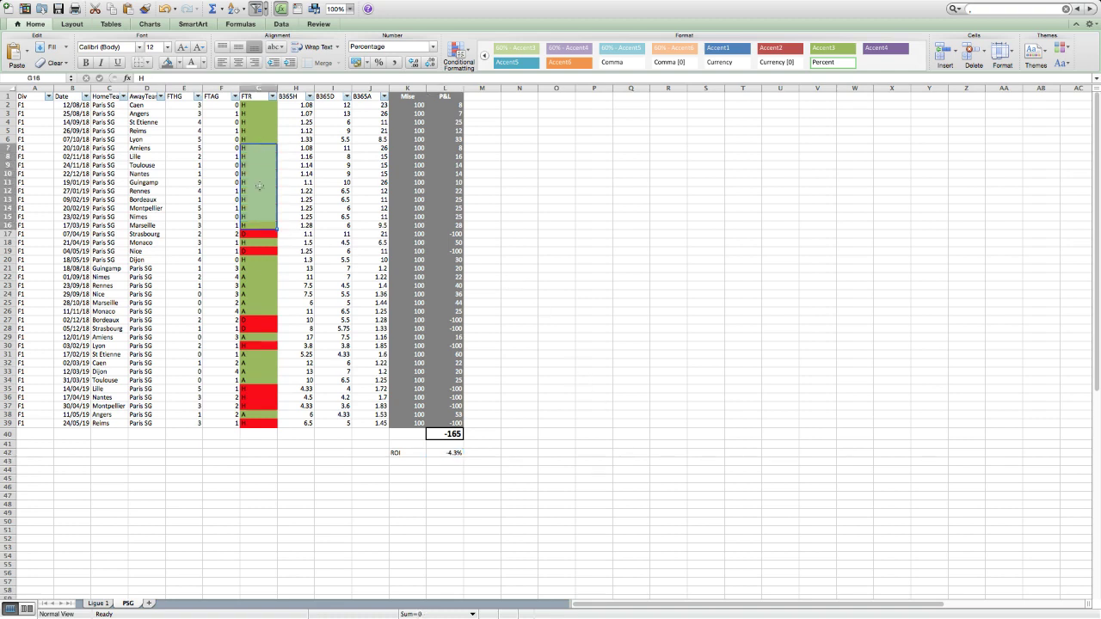
pyautogui.click(255, 251)
pyautogui.click(256, 322)
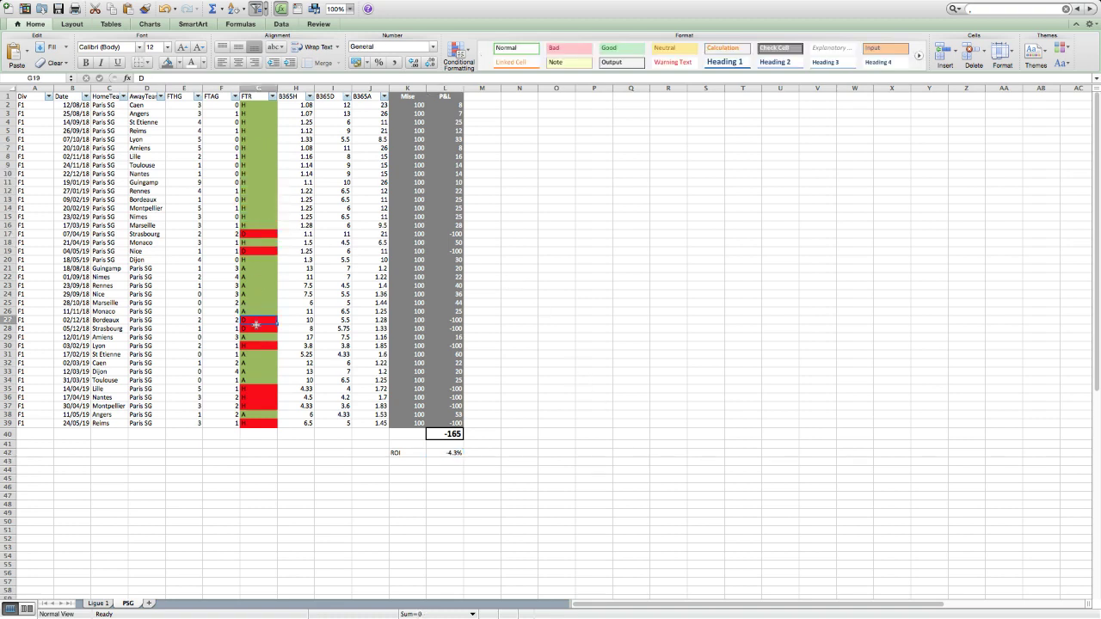
pyautogui.moveTo(258, 389); pyautogui.dragTo(258, 406)
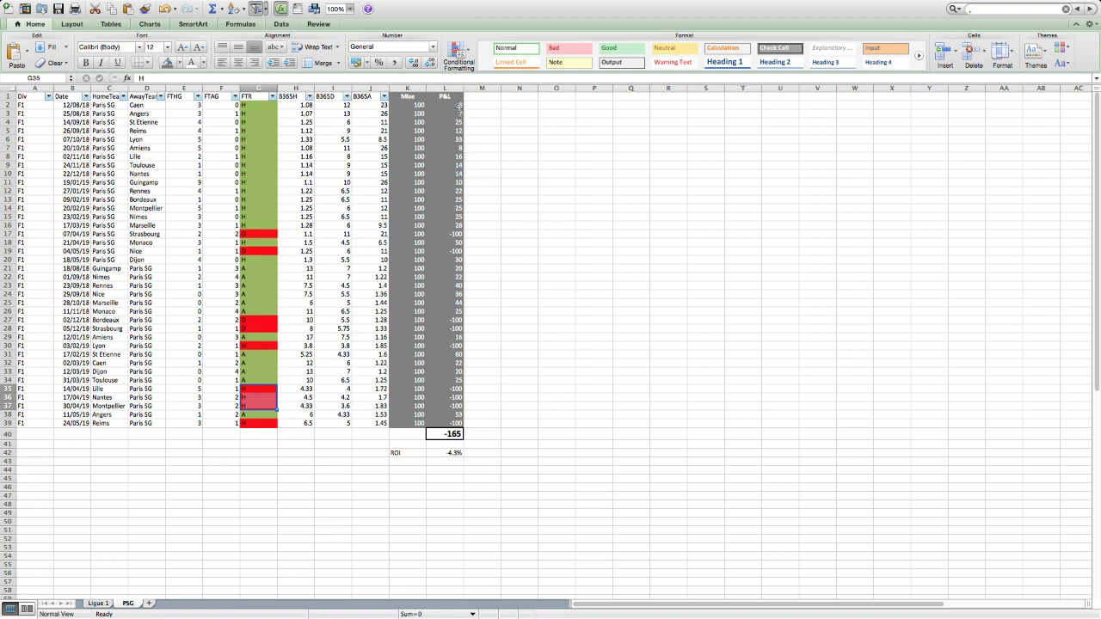
# Check the individual profits on Paris SG's early home wins in the P&L column, from row 3 down to row 8
pyautogui.click(459, 112)
pyautogui.click(456, 122)
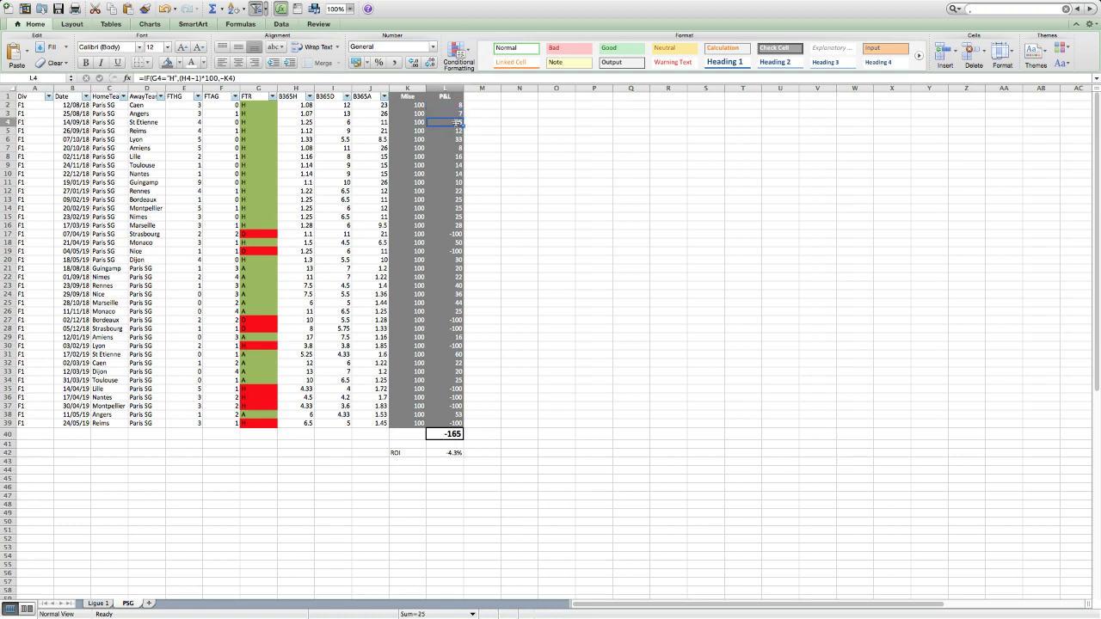
pyautogui.click(456, 130)
pyautogui.click(455, 138)
pyautogui.click(456, 148)
pyautogui.click(455, 156)
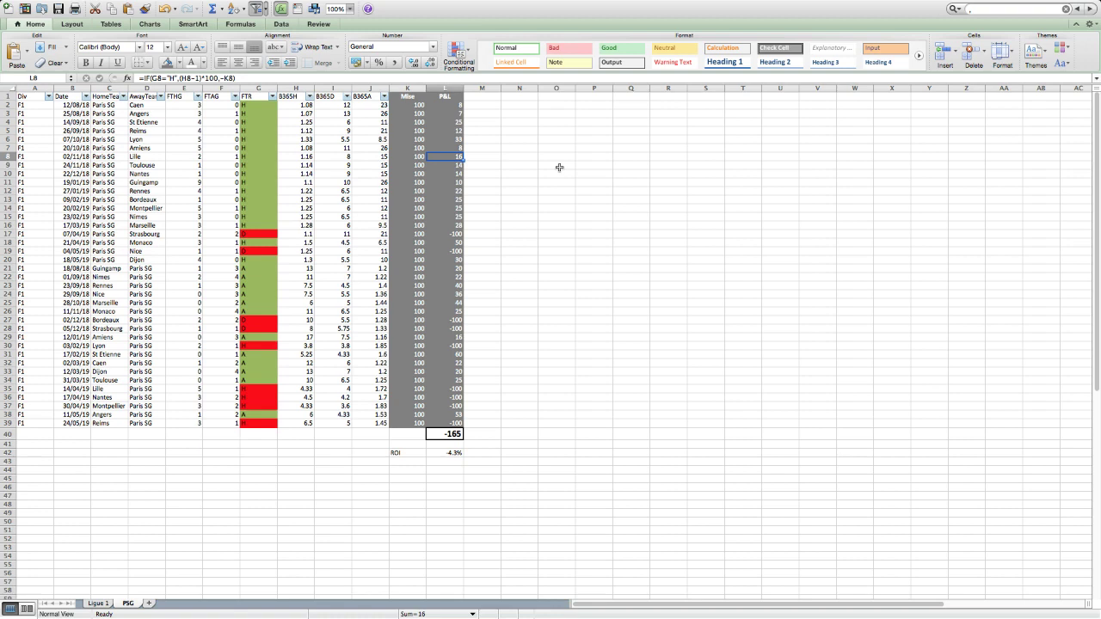
# Examine the Bet365 home, draw and away odds in H2:J39 and relate them to the overall P&L total in L40
pyautogui.moveTo(303, 105); pyautogui.dragTo(388, 421)
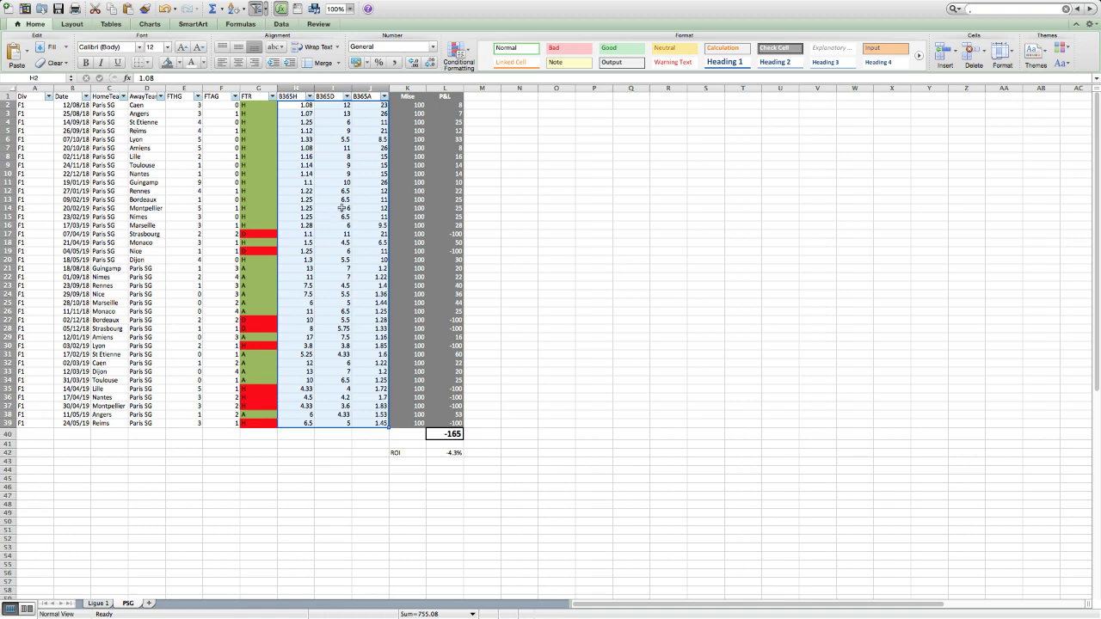
pyautogui.click(306, 105)
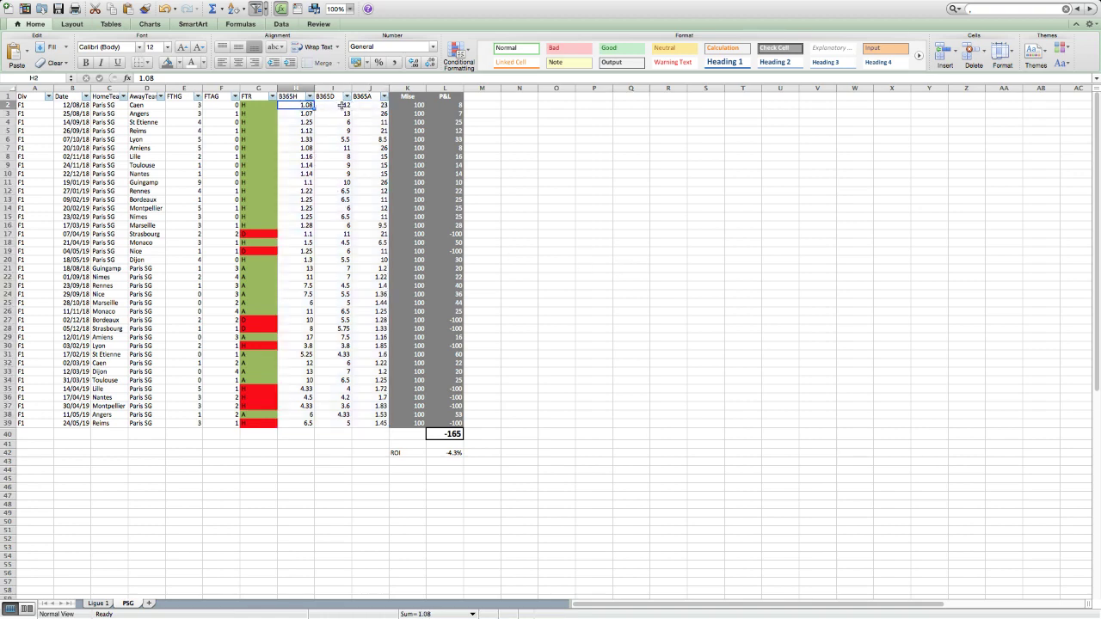
pyautogui.click(440, 434)
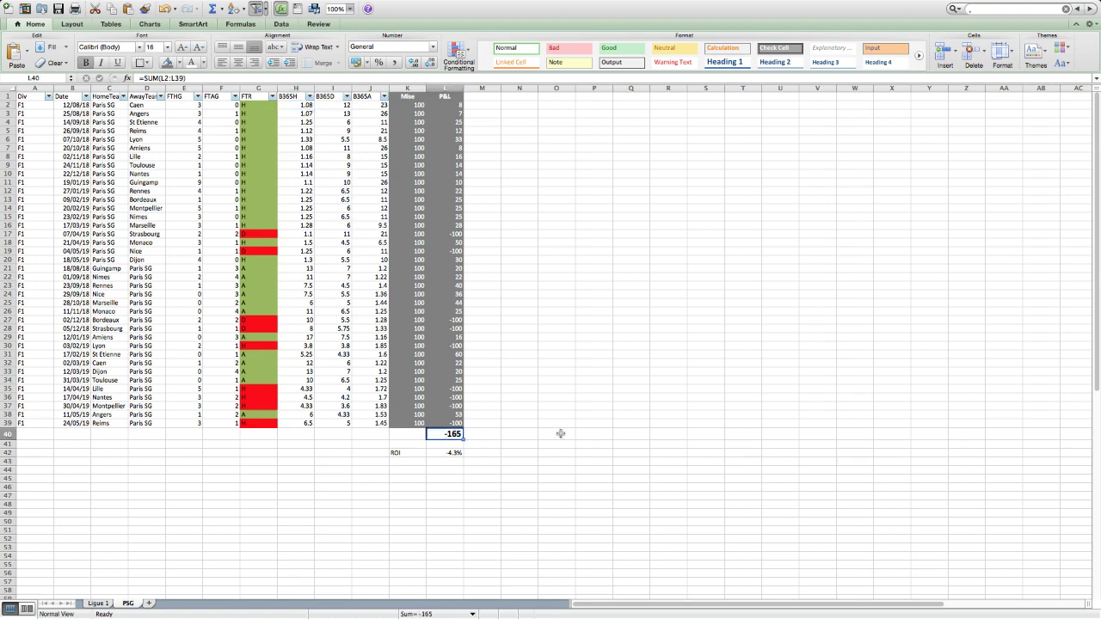